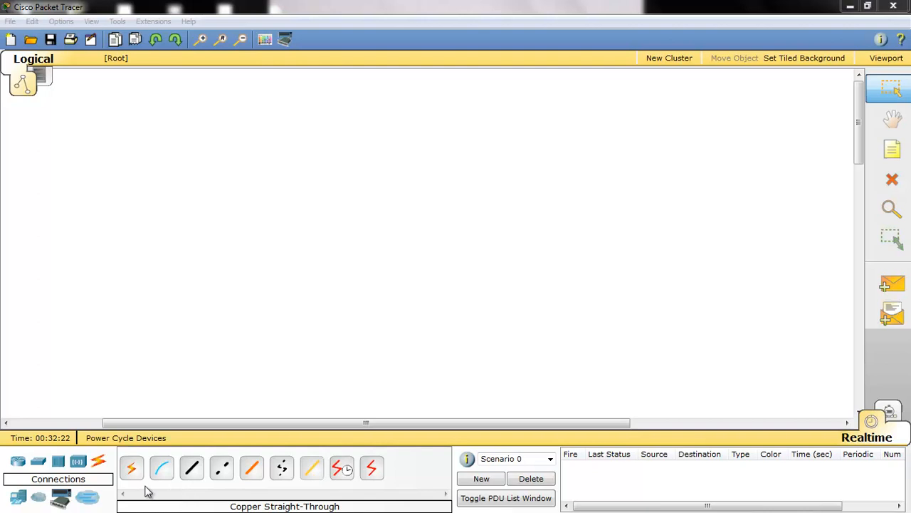
Place four generic PCs in the workspace, one pair on each side, leaving room for a switch above each pair.
{"action": "left_click", "coordinate": [15, 498]}
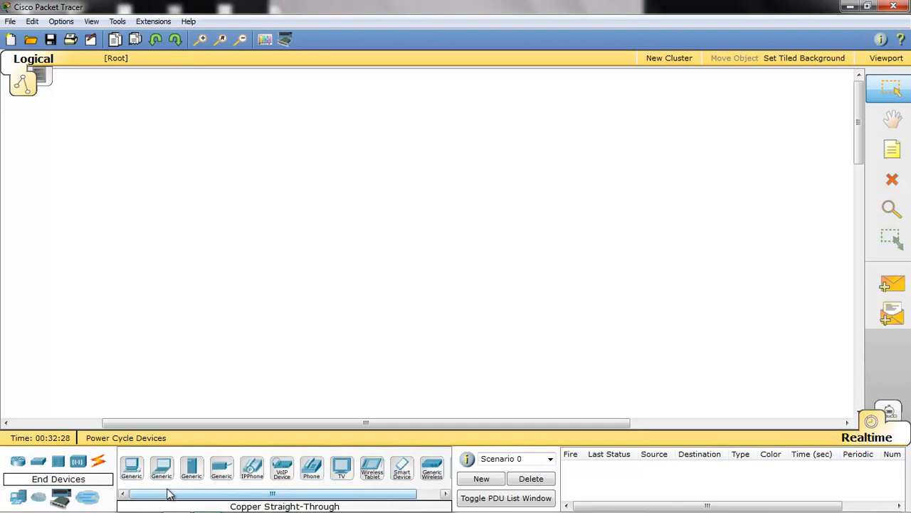
{"action": "mouse_move", "coordinate": [168, 491]}
{"action": "left_mouse_down"}
{"action": "mouse_move", "coordinate": [300, 502]}
{"action": "mouse_move", "coordinate": [167, 500]}
{"action": "left_mouse_up"}
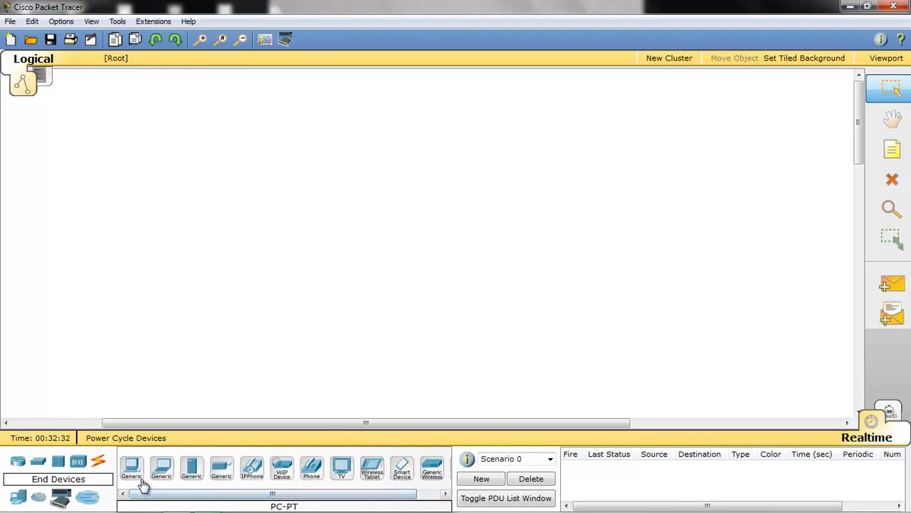
{"action": "left_click_drag", "start_coordinate": [133, 471], "coordinate": [148, 354]}
{"action": "left_click_drag", "start_coordinate": [131, 473], "coordinate": [227, 354]}
{"action": "left_click_drag", "start_coordinate": [139, 463], "coordinate": [543, 309]}
{"action": "left_click_drag", "start_coordinate": [125, 472], "coordinate": [641, 313]}
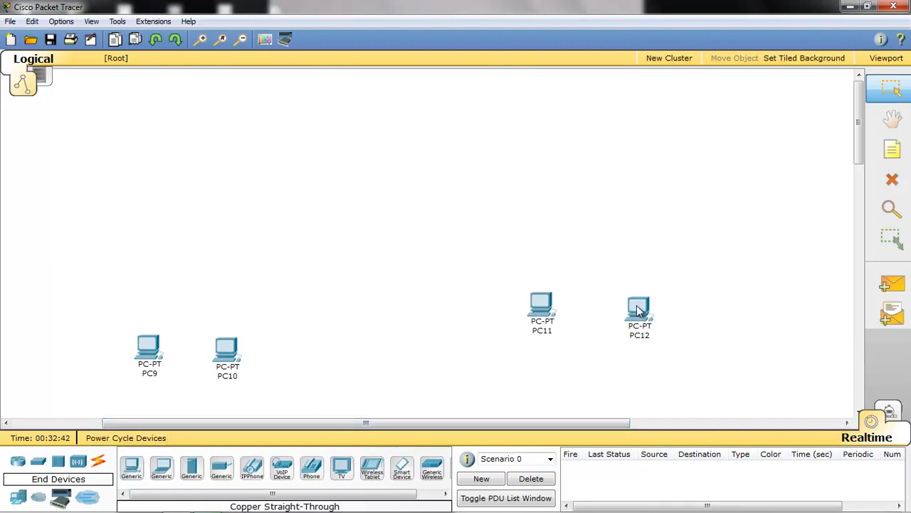
Place two 2960 switches, one above each pair of PCs.
{"action": "left_click", "coordinate": [37, 461]}
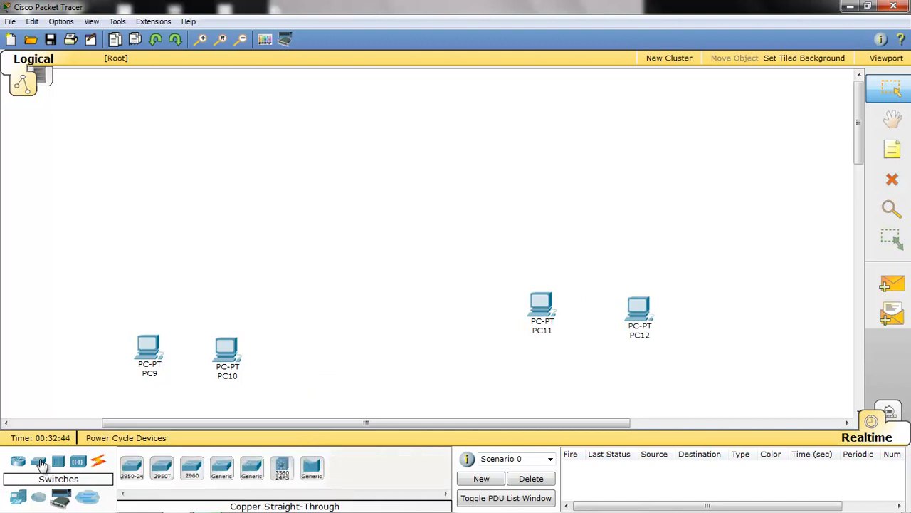
{"action": "left_click_drag", "start_coordinate": [195, 478], "coordinate": [194, 298]}
{"action": "left_click_drag", "start_coordinate": [192, 472], "coordinate": [600, 247]}
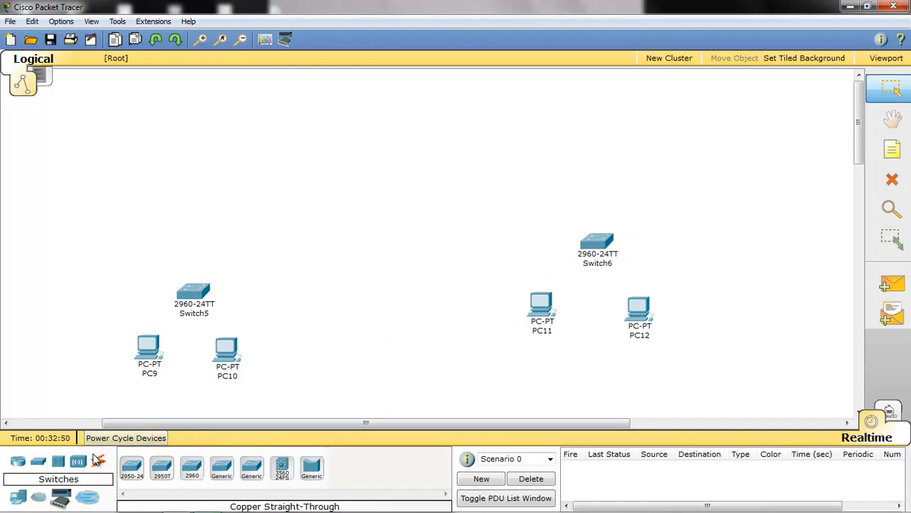
Place a 2620XM router above and between the two switches.
{"action": "left_click", "coordinate": [17, 461]}
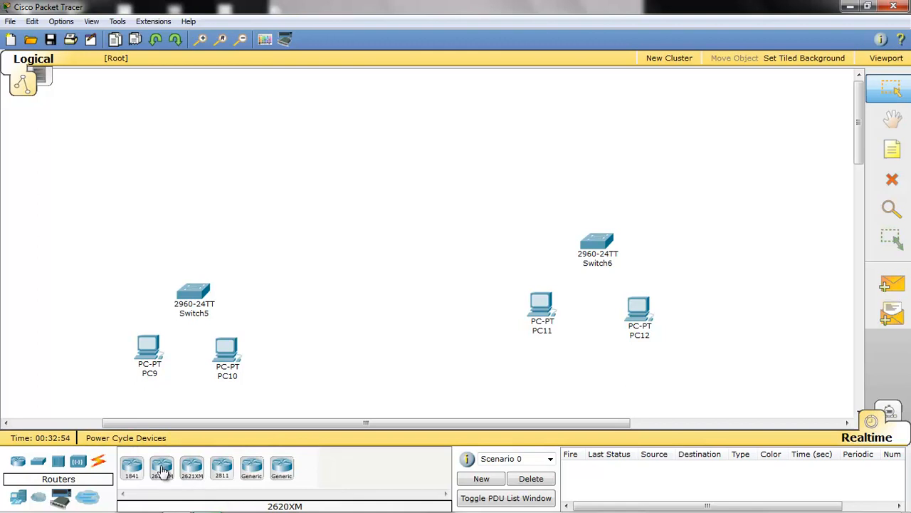
{"action": "left_click_drag", "start_coordinate": [162, 469], "coordinate": [385, 187]}
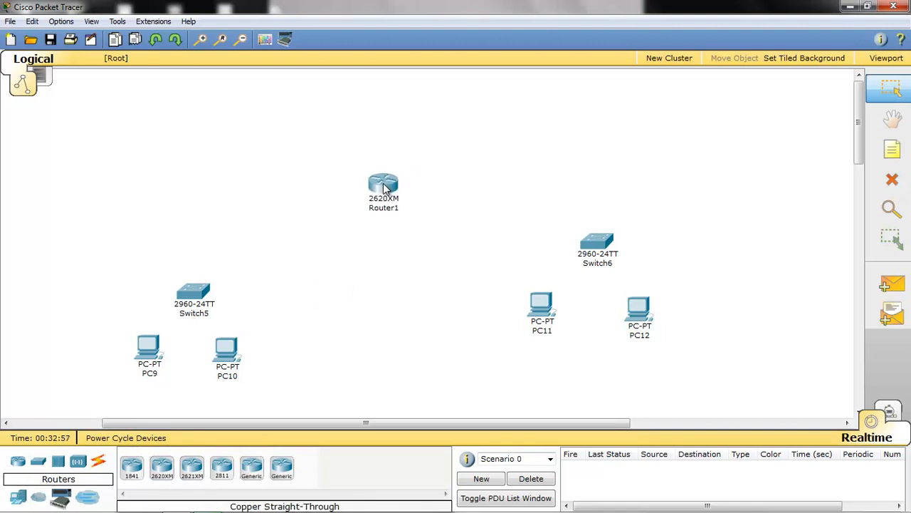
Connect PC9 to FastEthernet0/1 on Switch5 with a copper straight-through cable.
{"action": "left_click", "coordinate": [101, 464]}
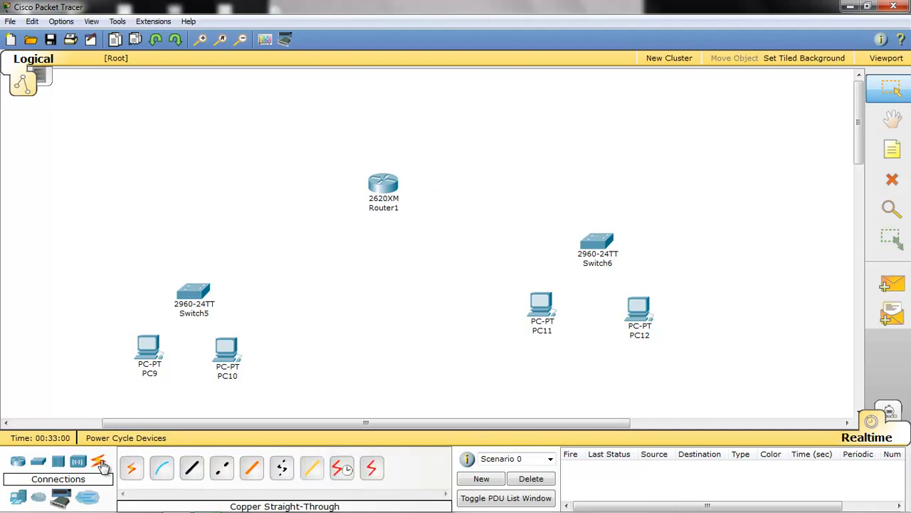
{"action": "left_click", "coordinate": [192, 475]}
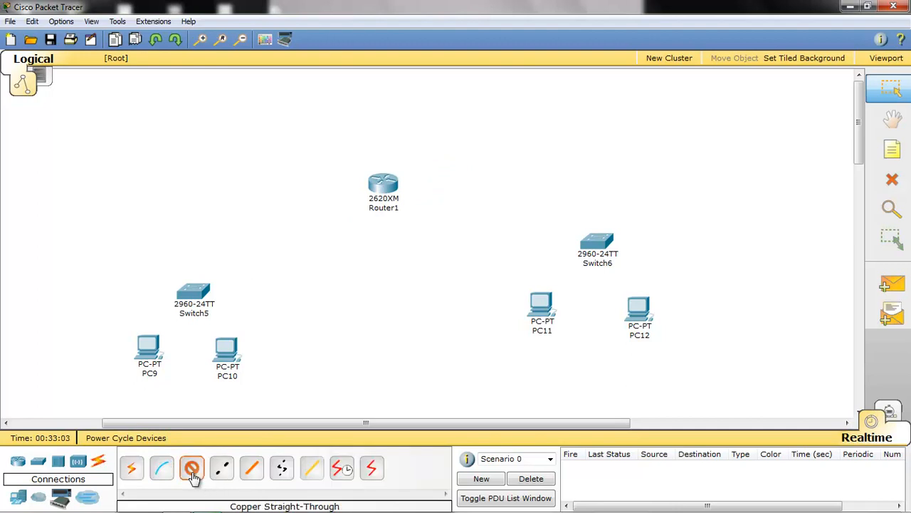
{"action": "left_click", "coordinate": [148, 349]}
{"action": "left_click", "coordinate": [158, 358]}
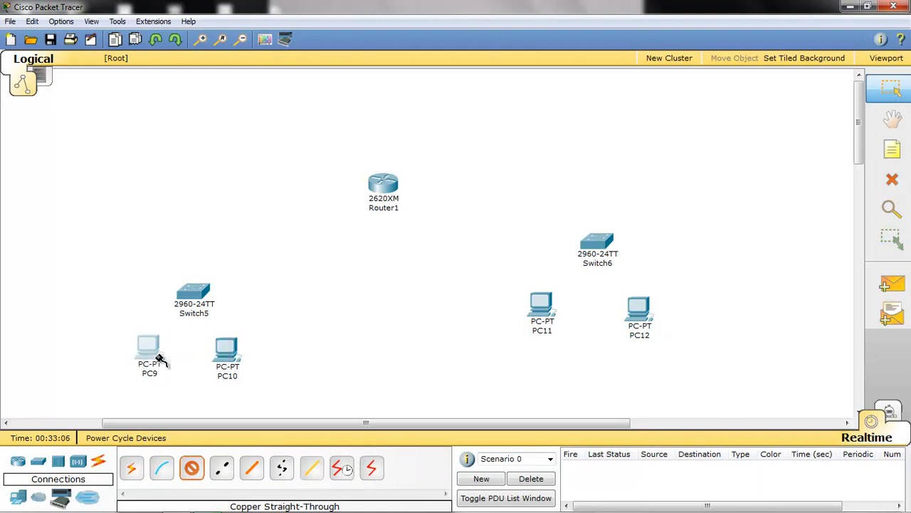
{"action": "left_click", "coordinate": [196, 292]}
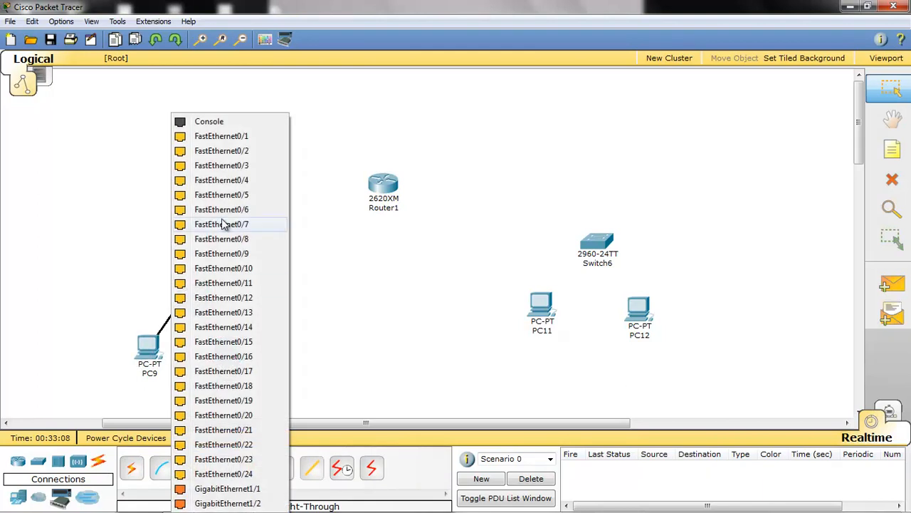
{"action": "left_click", "coordinate": [243, 137]}
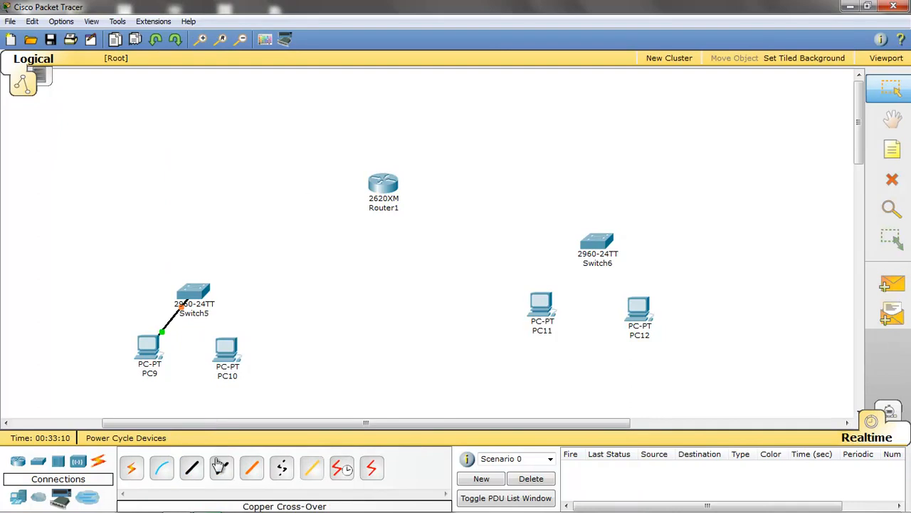
Connect the FastEthernet port of PC10 to FastEthernet0/2 on Switch5 with a copper straight-through cable.
{"action": "left_click", "coordinate": [195, 471]}
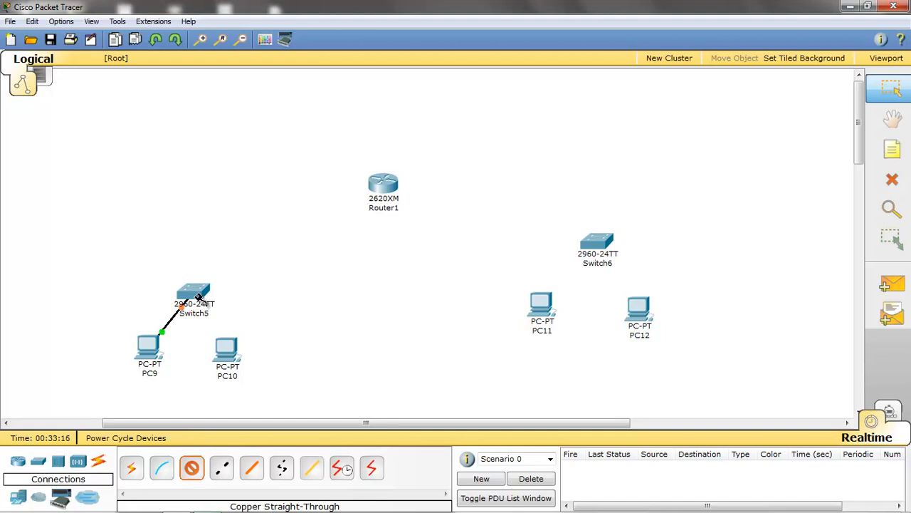
{"action": "left_click", "coordinate": [226, 350]}
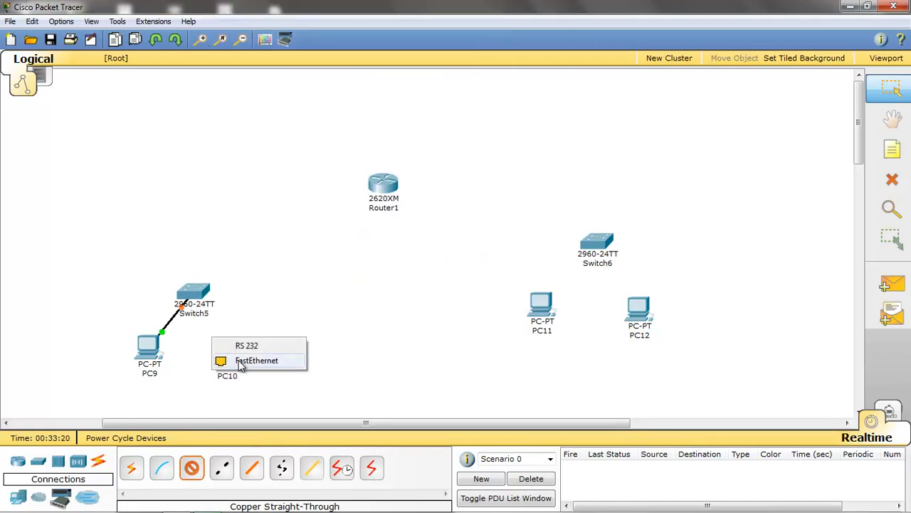
{"action": "left_click", "coordinate": [240, 361]}
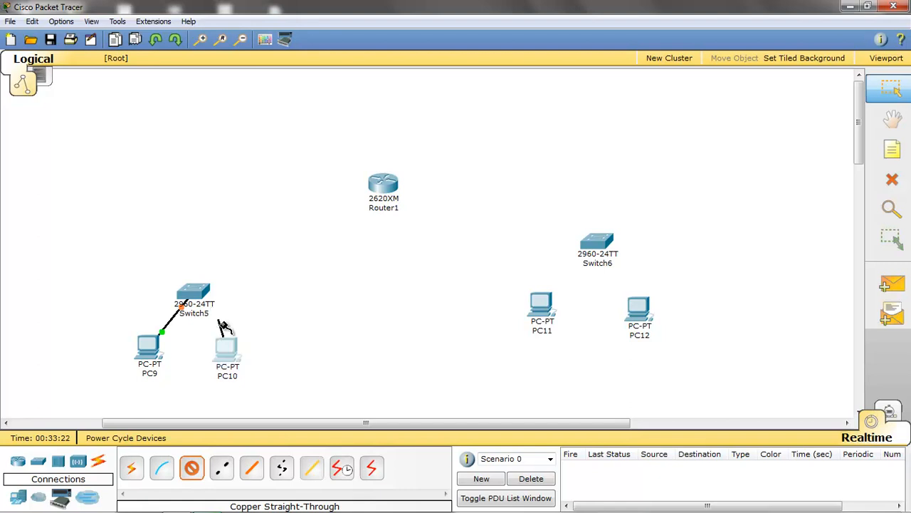
{"action": "left_click", "coordinate": [200, 289]}
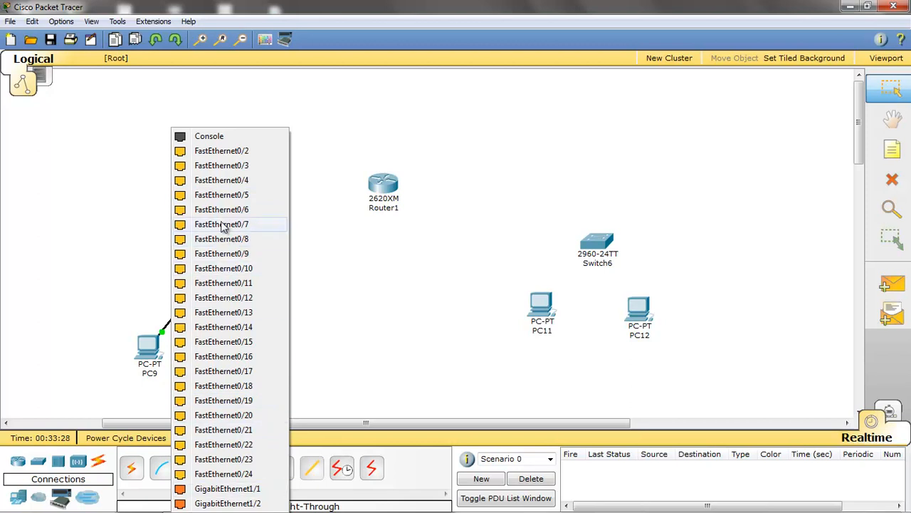
{"action": "left_click", "coordinate": [230, 156]}
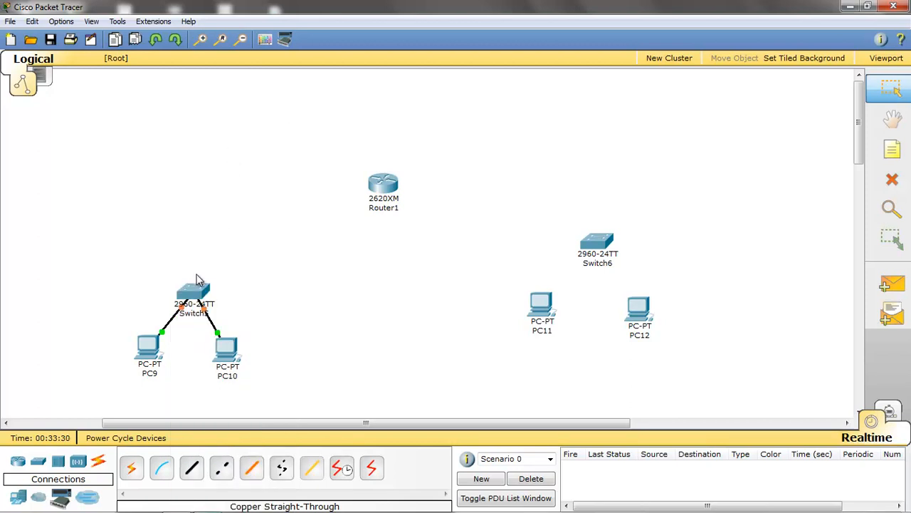
Connect PC11 to FastEthernet0/1 on Switch6 with a copper straight-through cable.
{"action": "left_click", "coordinate": [192, 468]}
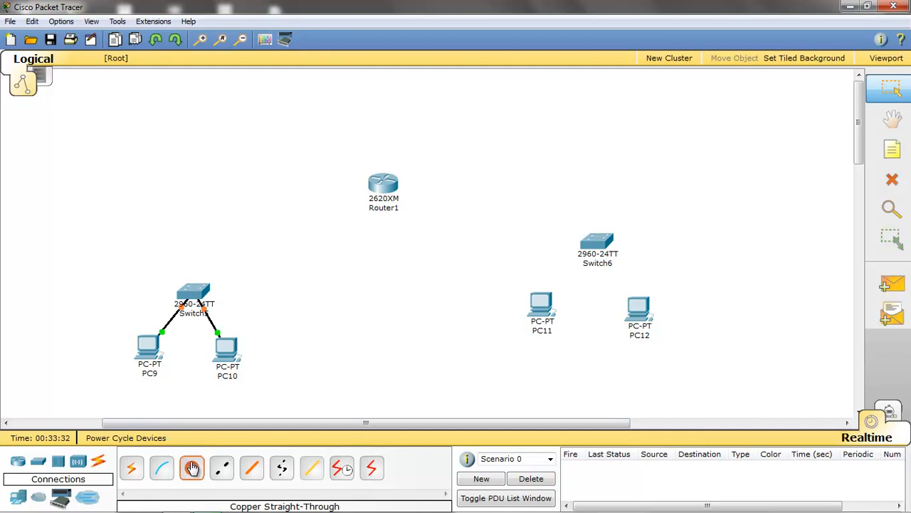
{"action": "left_click", "coordinate": [539, 303]}
{"action": "left_click", "coordinate": [556, 315]}
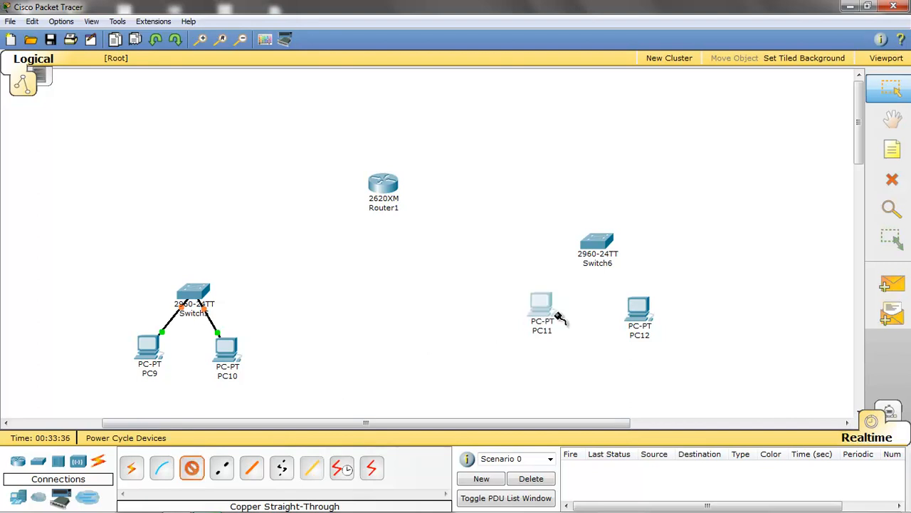
{"action": "left_click", "coordinate": [598, 244]}
{"action": "left_click", "coordinate": [619, 136]}
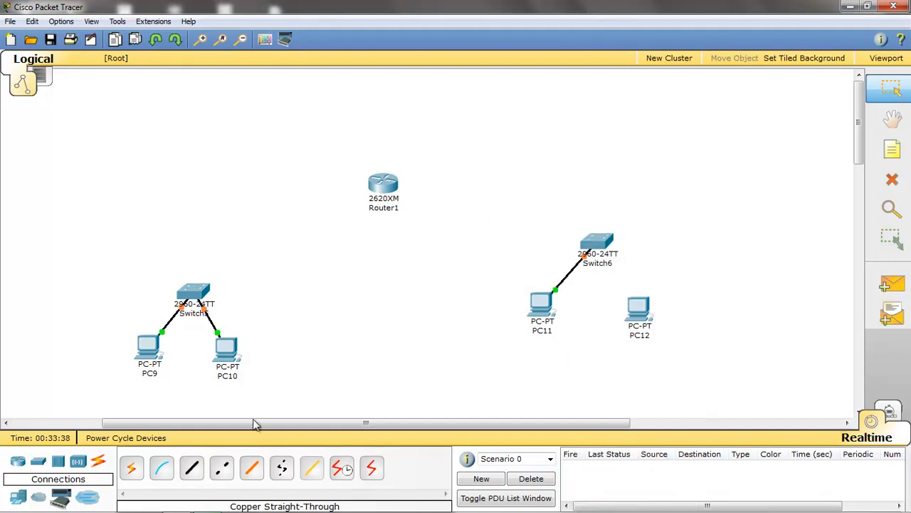
Connect PC12 to FastEthernet0/2 on Switch6 with a copper straight-through cable.
{"action": "left_click", "coordinate": [197, 470]}
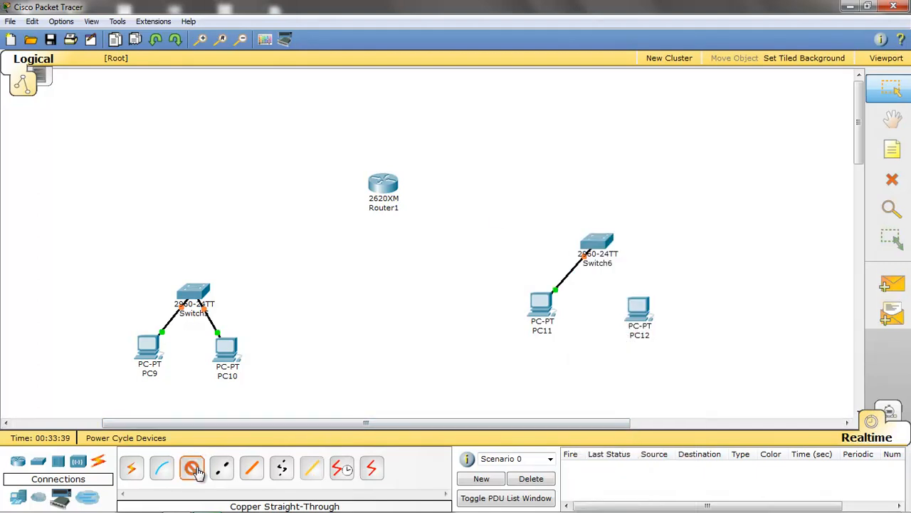
{"action": "left_click", "coordinate": [637, 314]}
{"action": "left_click", "coordinate": [647, 320]}
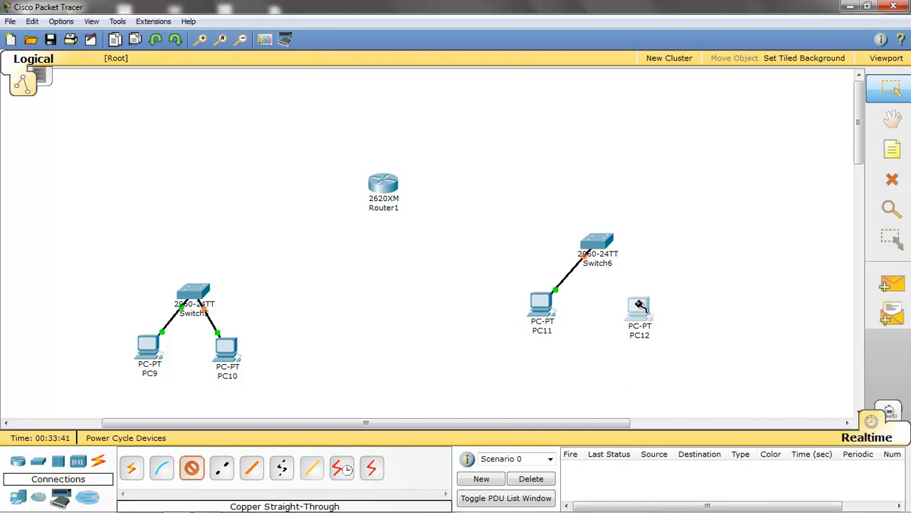
{"action": "left_click", "coordinate": [597, 244]}
{"action": "left_click", "coordinate": [614, 152]}
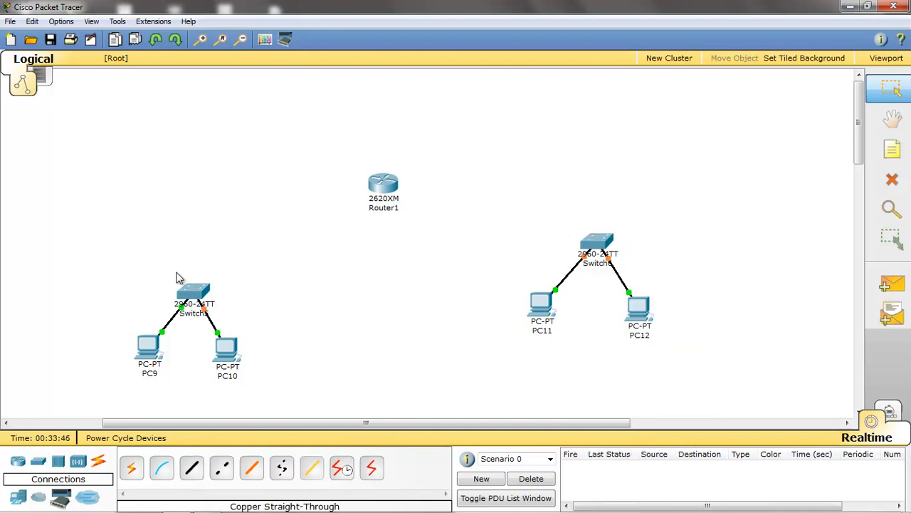
Connect FastEthernet0/3 on Switch5 to FastEthernet0/0 on the 2620XM router with a copper straight-through cable.
{"action": "left_click", "coordinate": [192, 467]}
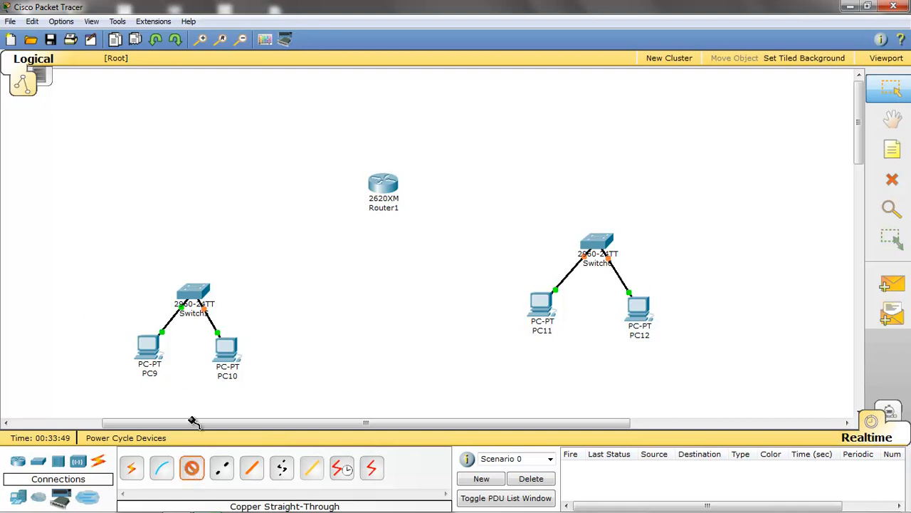
{"action": "left_click", "coordinate": [192, 290]}
{"action": "left_click", "coordinate": [254, 168]}
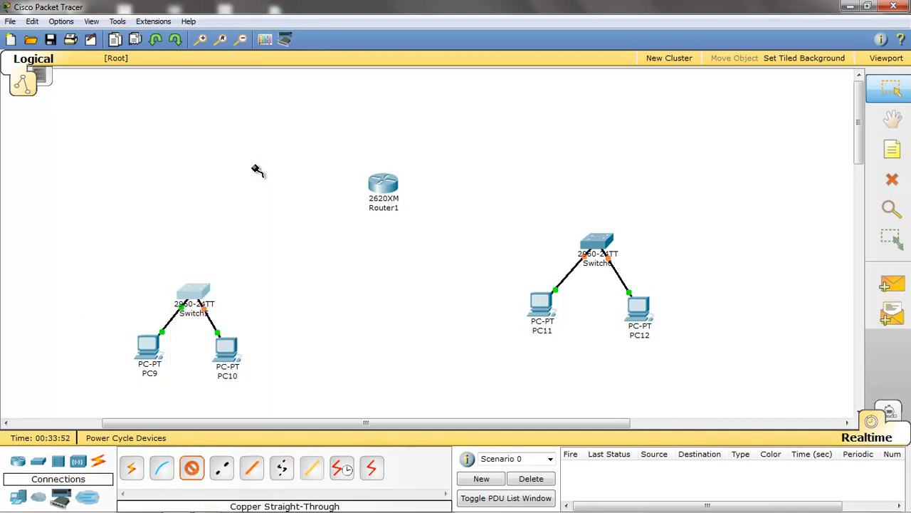
{"action": "left_click", "coordinate": [379, 187]}
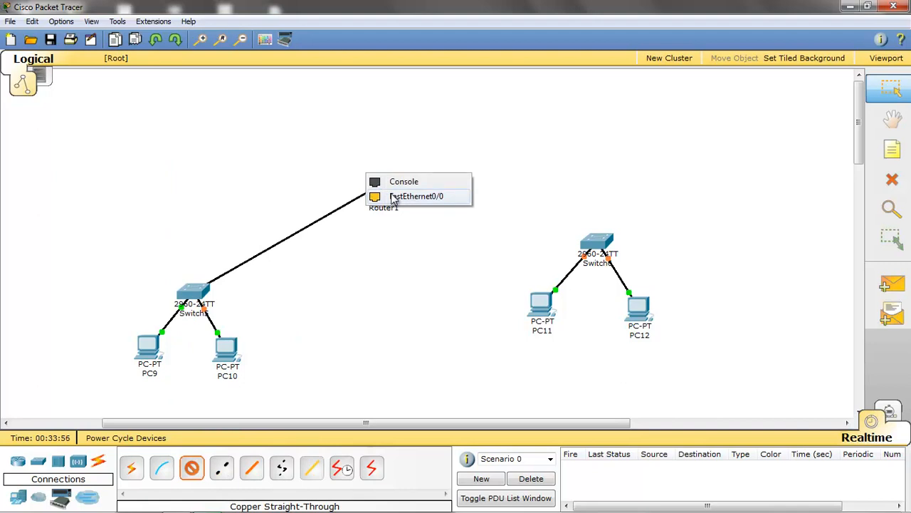
{"action": "left_click", "coordinate": [394, 197]}
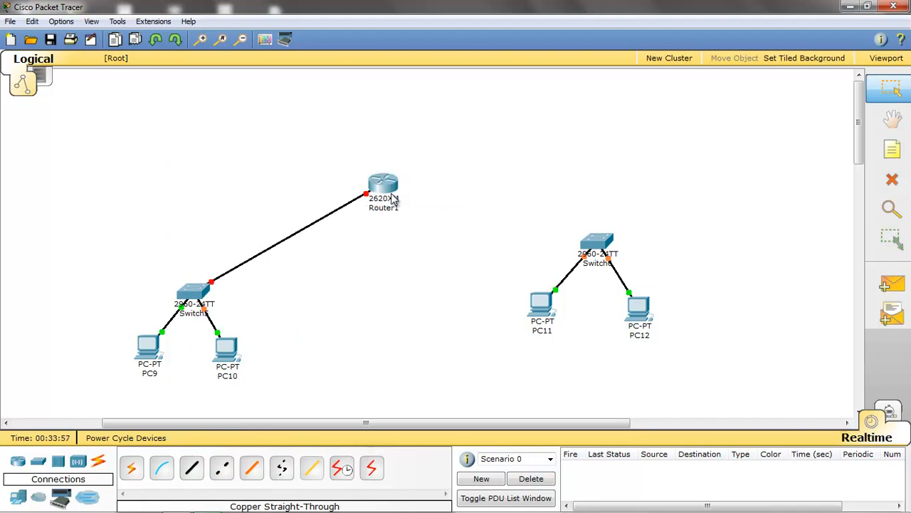
Try to connect Switch6 to the 2620XM router with a copper straight-through cable.
{"action": "left_click", "coordinate": [192, 468]}
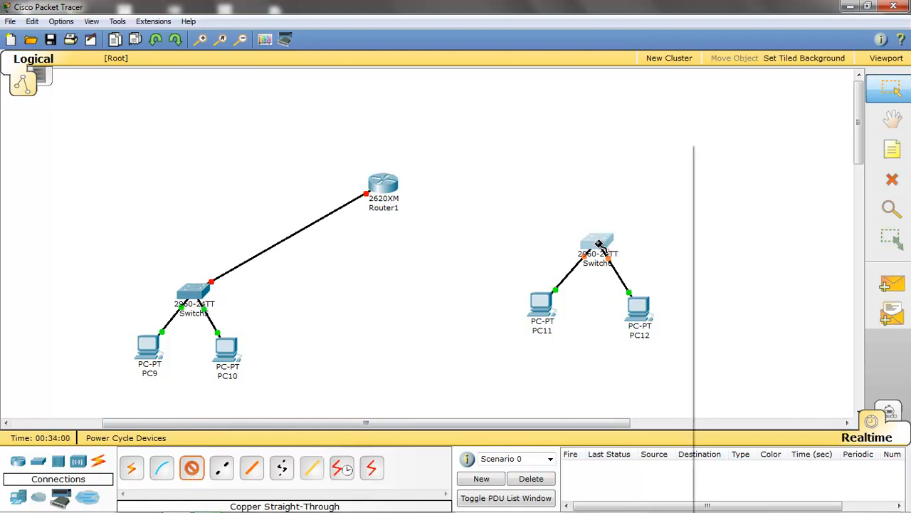
{"action": "left_click", "coordinate": [600, 245]}
{"action": "left_click", "coordinate": [605, 165]}
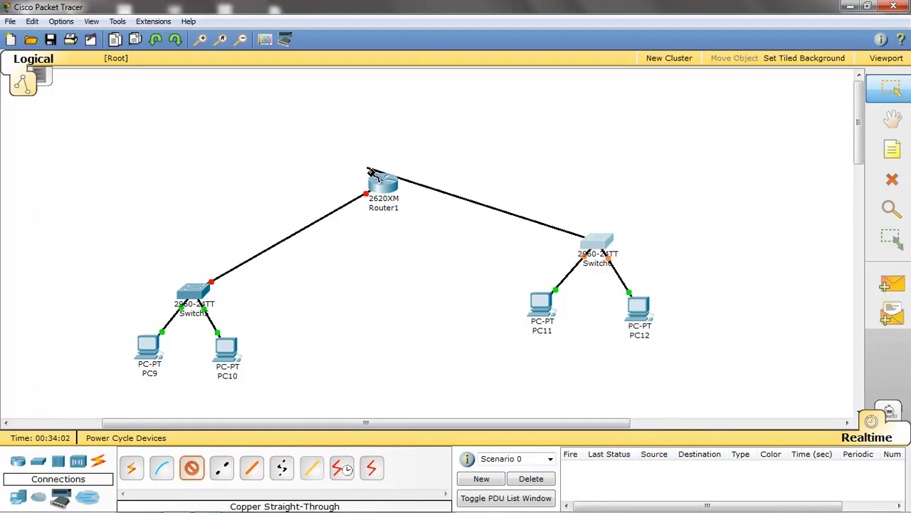
{"action": "left_click", "coordinate": [393, 187]}
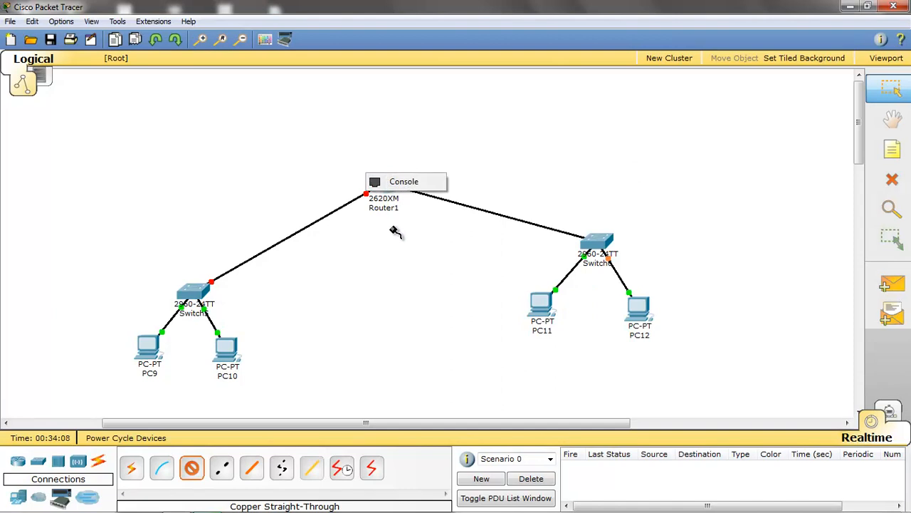
{"action": "left_click", "coordinate": [192, 471]}
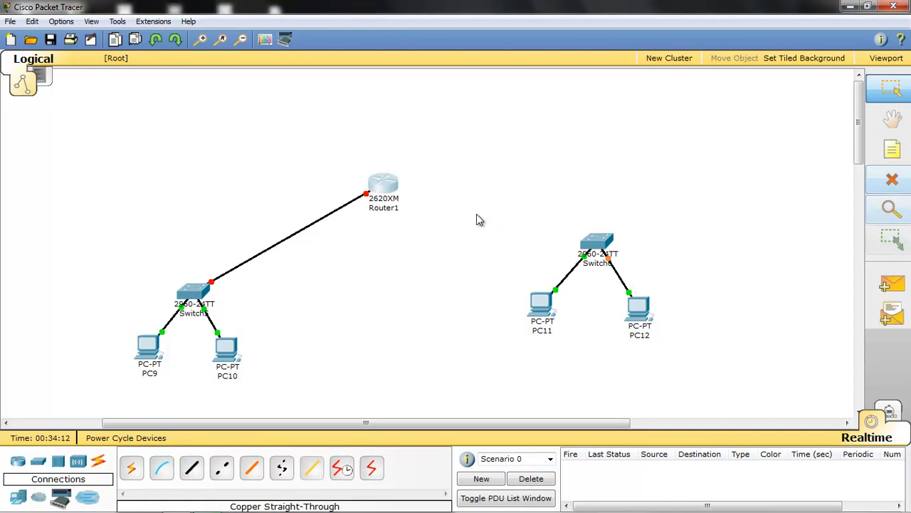
Delete the 2620XM router from the workspace.
{"action": "left_click", "coordinate": [887, 187]}
{"action": "left_click", "coordinate": [385, 186]}
{"action": "left_click", "coordinate": [413, 277]}
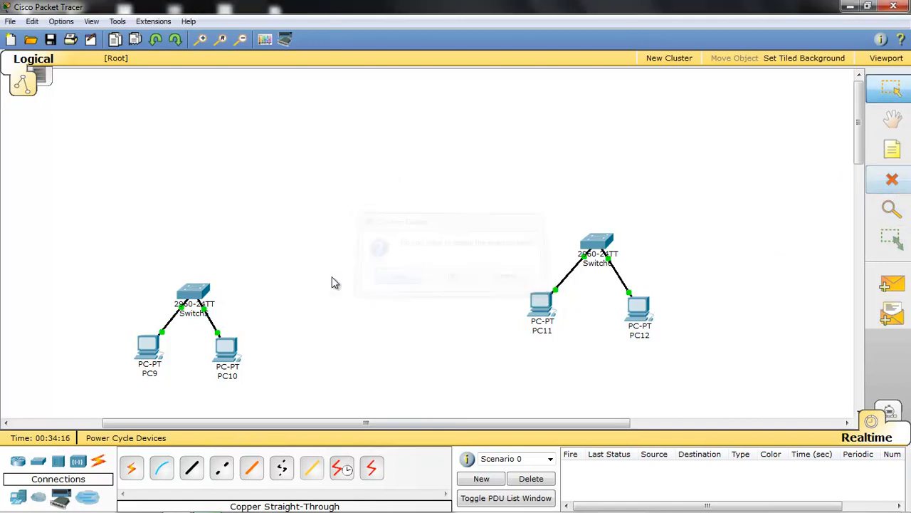
Place a 2621XM router above and between the two switches.
{"action": "left_click", "coordinate": [19, 463]}
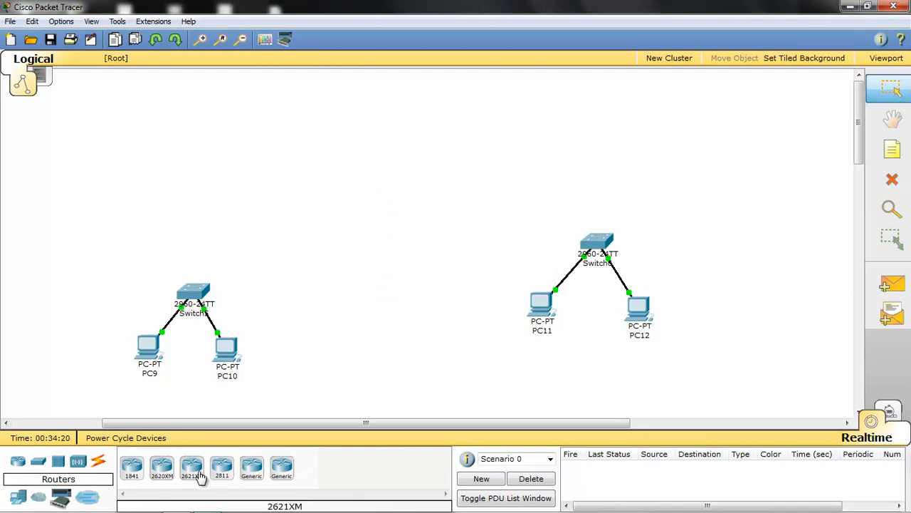
{"action": "left_click_drag", "start_coordinate": [191, 468], "coordinate": [383, 204]}
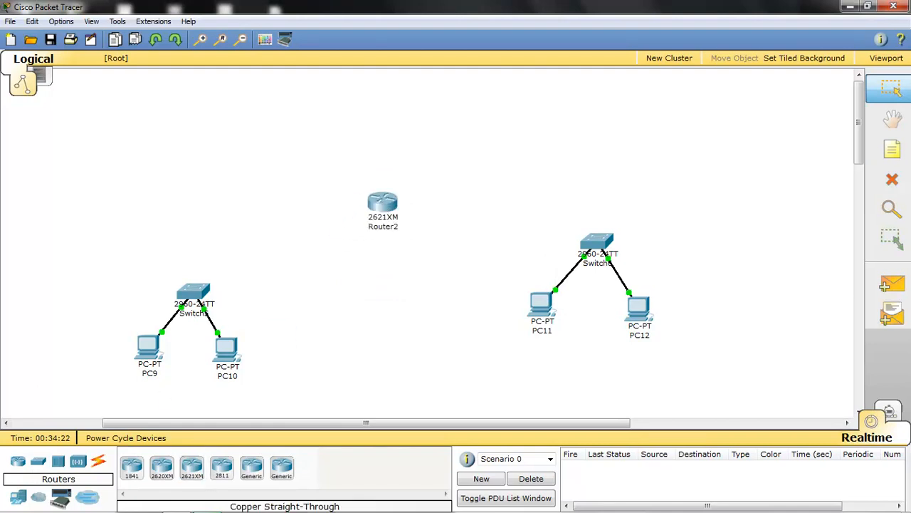
Connect FastEthernet0/3 on Switch5 to FastEthernet0/0 on the 2621XM router with a copper straight-through cable.
{"action": "left_click", "coordinate": [98, 461]}
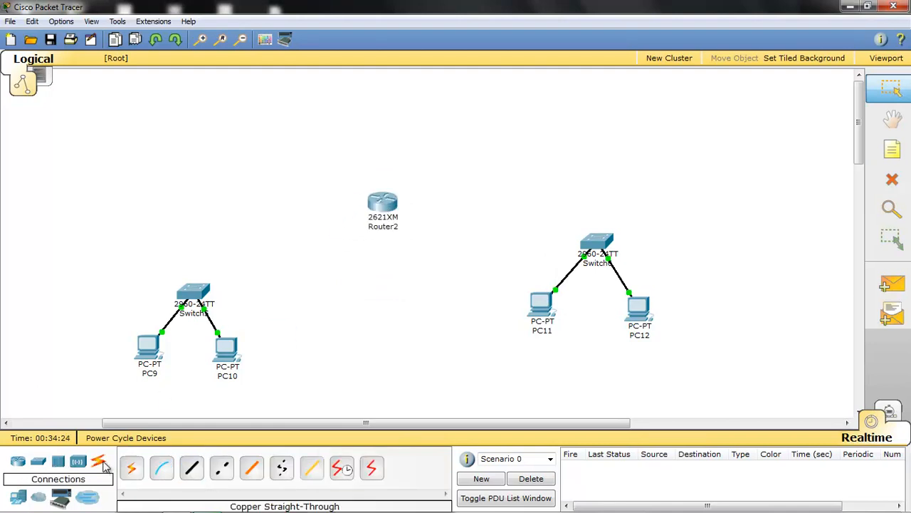
{"action": "left_click", "coordinate": [184, 469]}
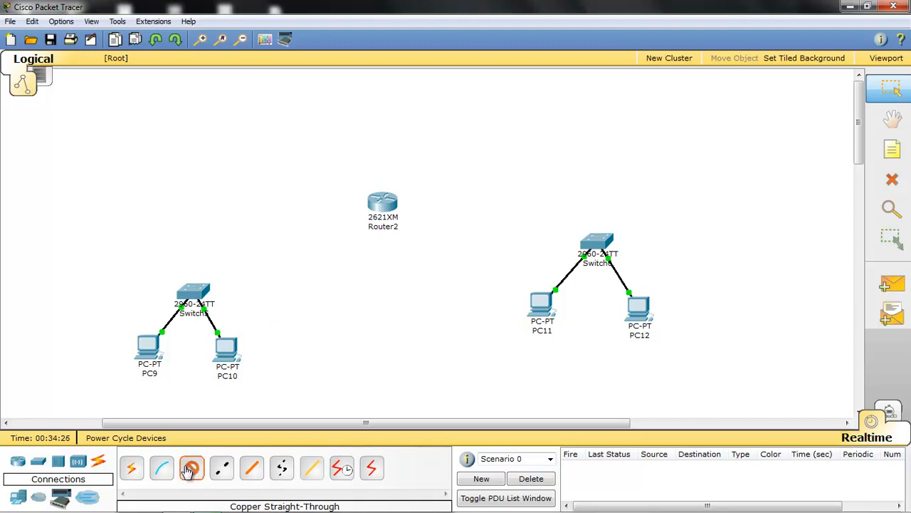
{"action": "left_click", "coordinate": [193, 294]}
{"action": "left_click", "coordinate": [254, 168]}
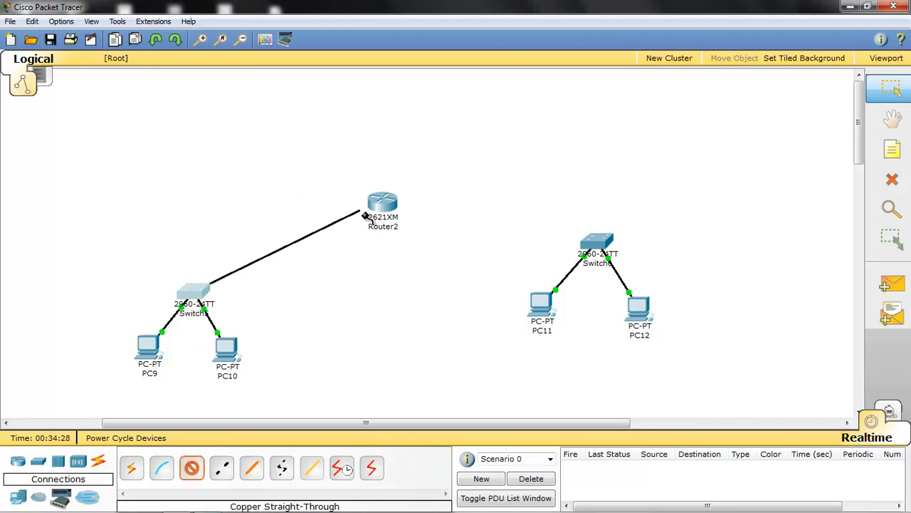
{"action": "left_click", "coordinate": [388, 203]}
{"action": "left_click", "coordinate": [402, 215]}
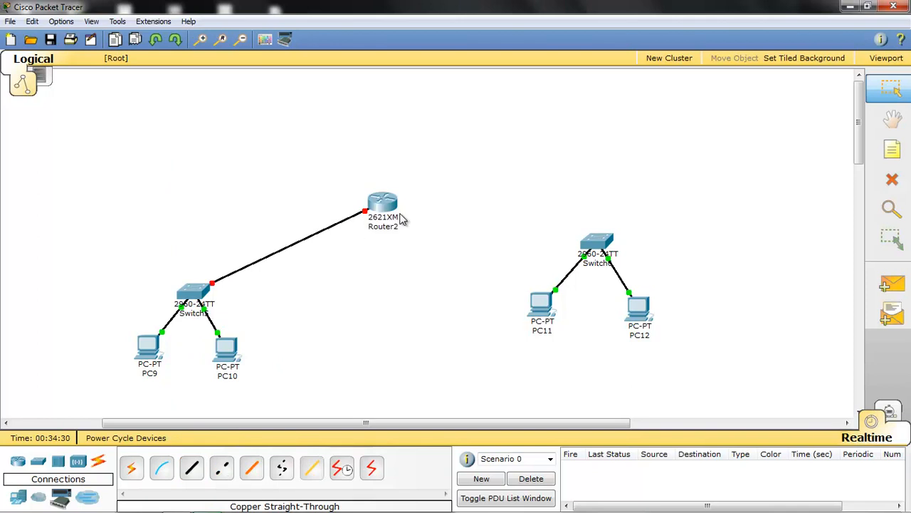
Connect FastEthernet0/3 on Switch6 to FastEthernet0/1 on the 2621XM router with a copper straight-through cable.
{"action": "left_click", "coordinate": [190, 469]}
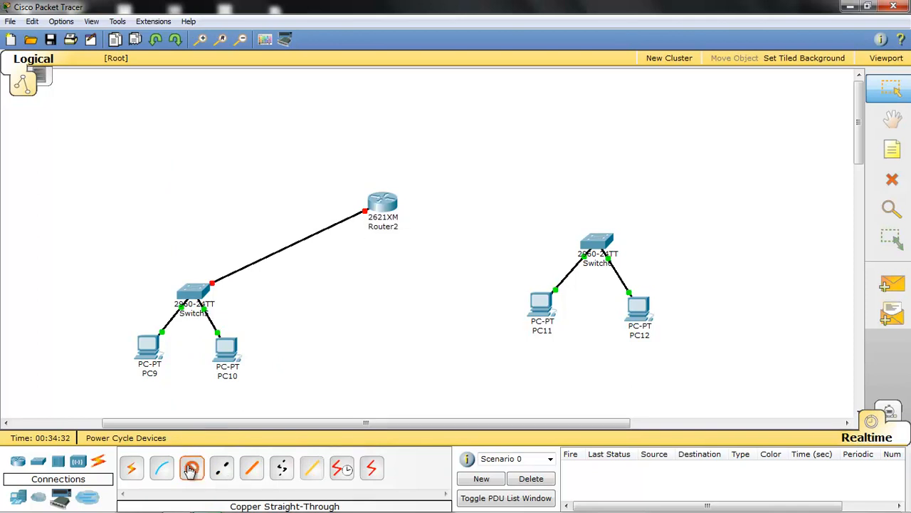
{"action": "left_click", "coordinate": [605, 244]}
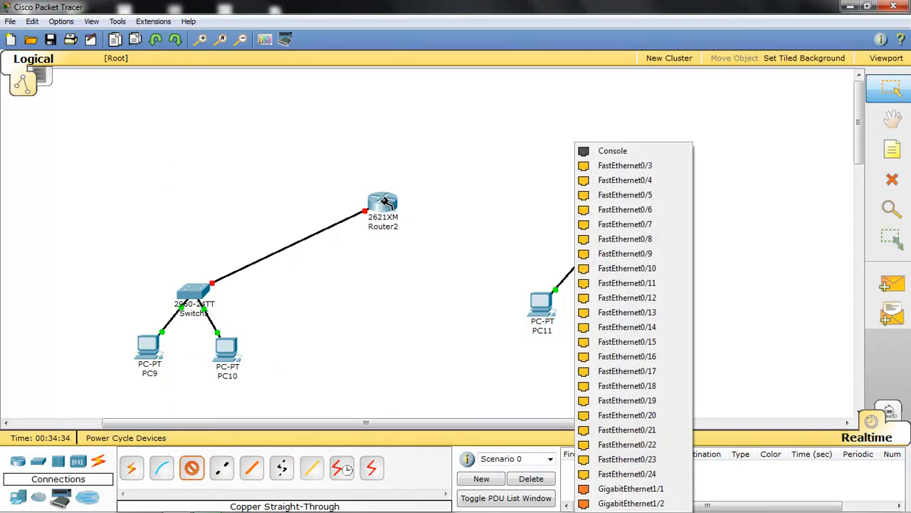
{"action": "left_click", "coordinate": [630, 166]}
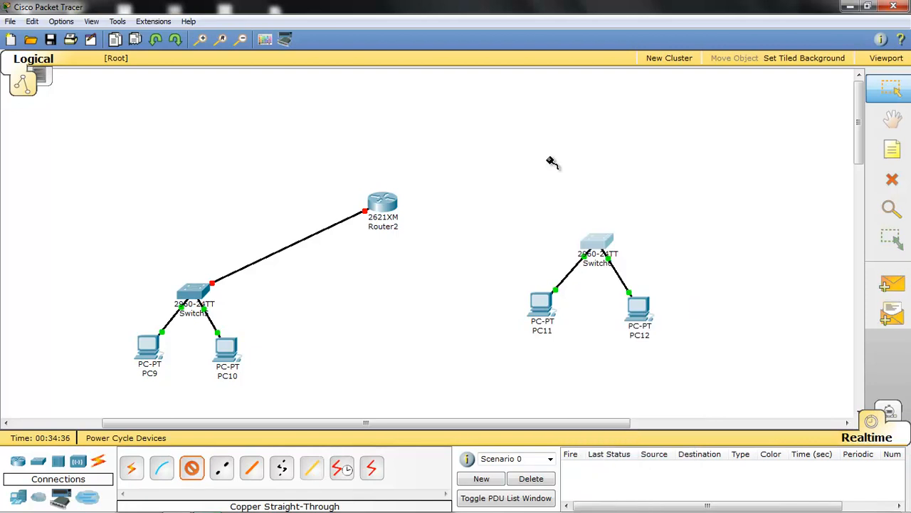
{"action": "left_click", "coordinate": [383, 205]}
{"action": "left_click", "coordinate": [397, 217]}
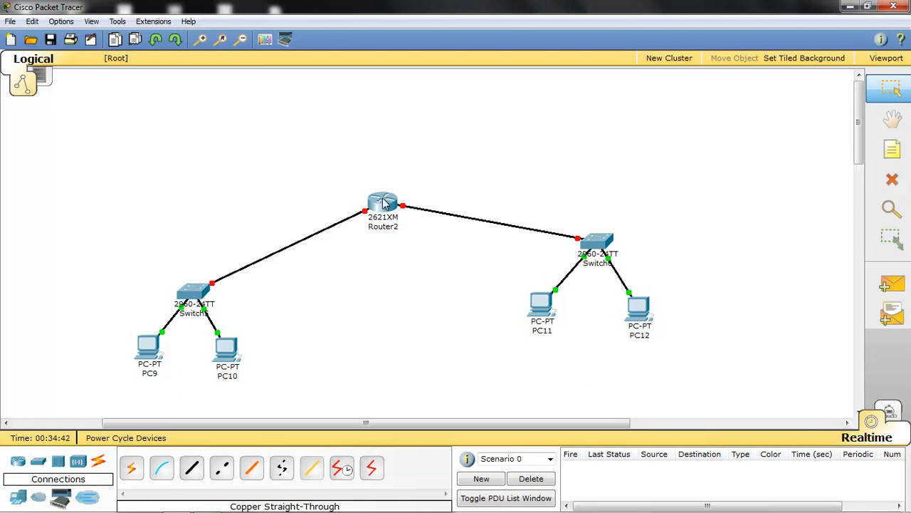
Examine the port, link and IP address summary of the 2621XM router.
{"action": "mouse_move", "coordinate": [384, 204]}
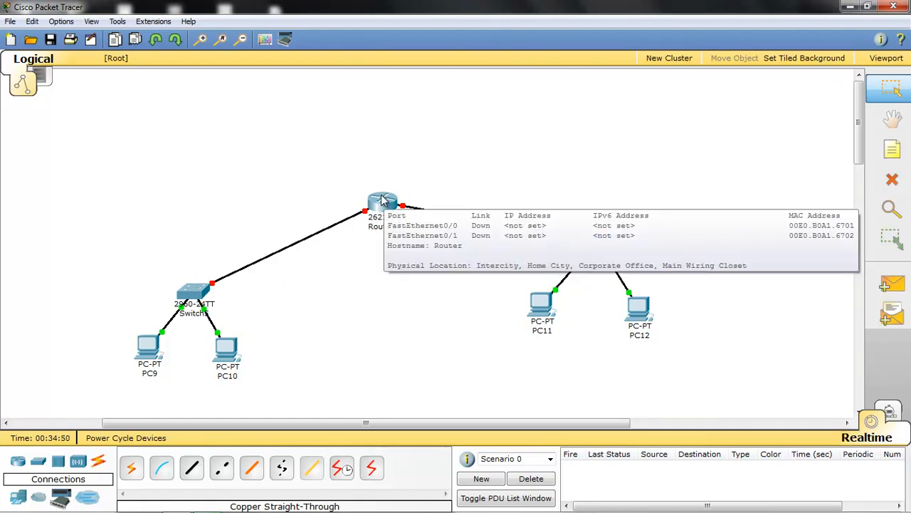
{"action": "left_click", "coordinate": [18, 460]}
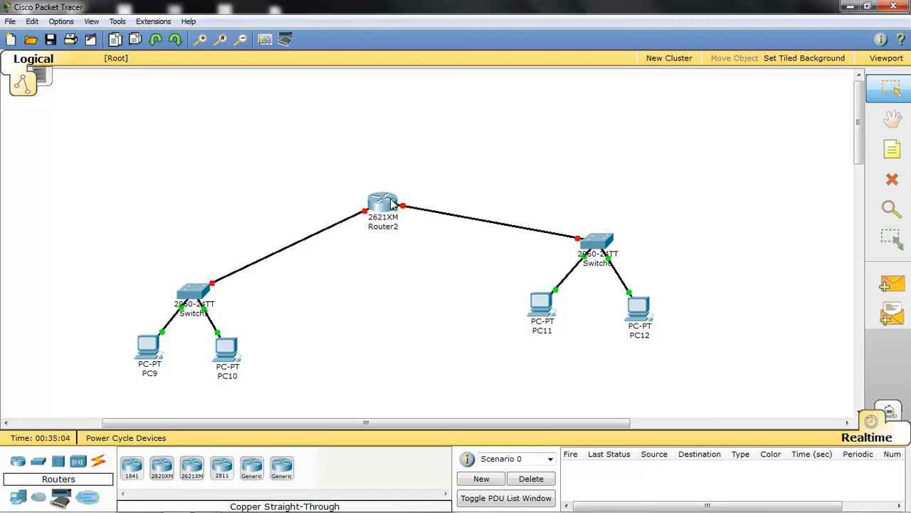
{"action": "mouse_move", "coordinate": [391, 205]}
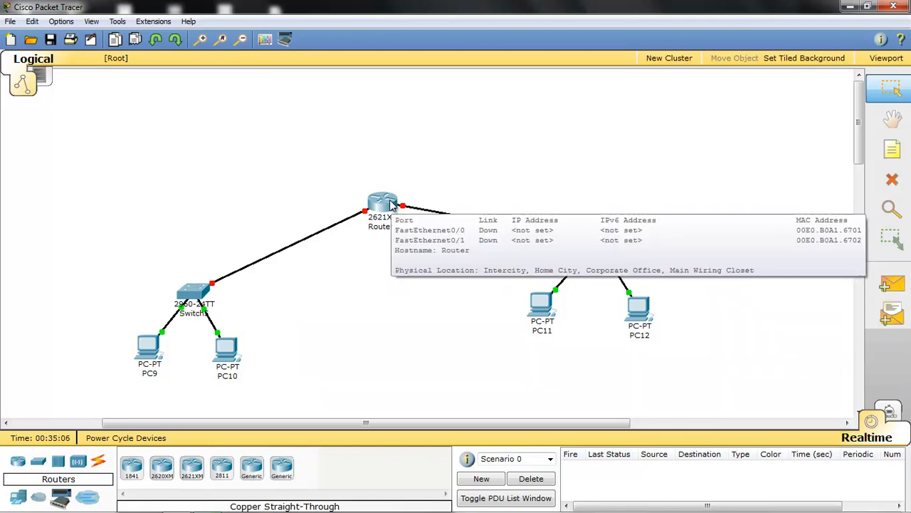
Give PC9 the static IP address 198.162.1.1 with subnet mask 255.255.255.0 and close its configuration.
{"action": "left_click", "coordinate": [147, 346]}
{"action": "left_click", "coordinate": [175, 81]}
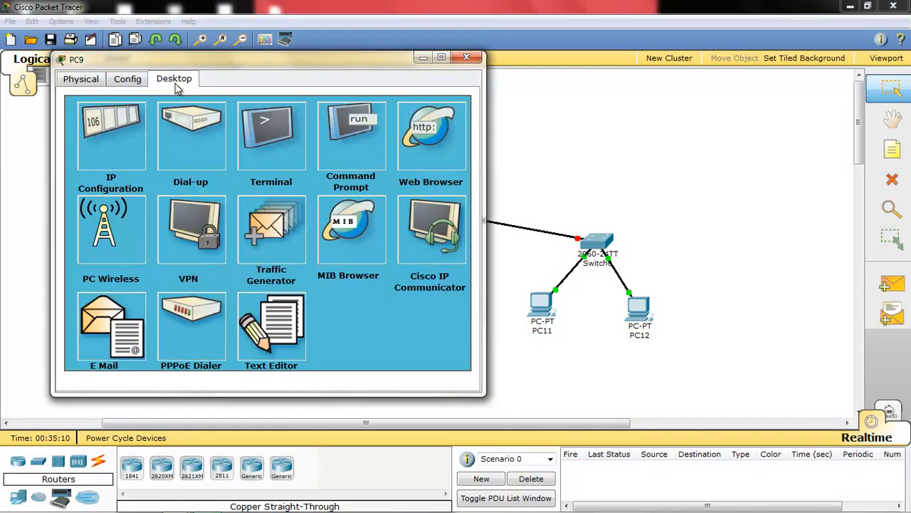
{"action": "left_click", "coordinate": [111, 151]}
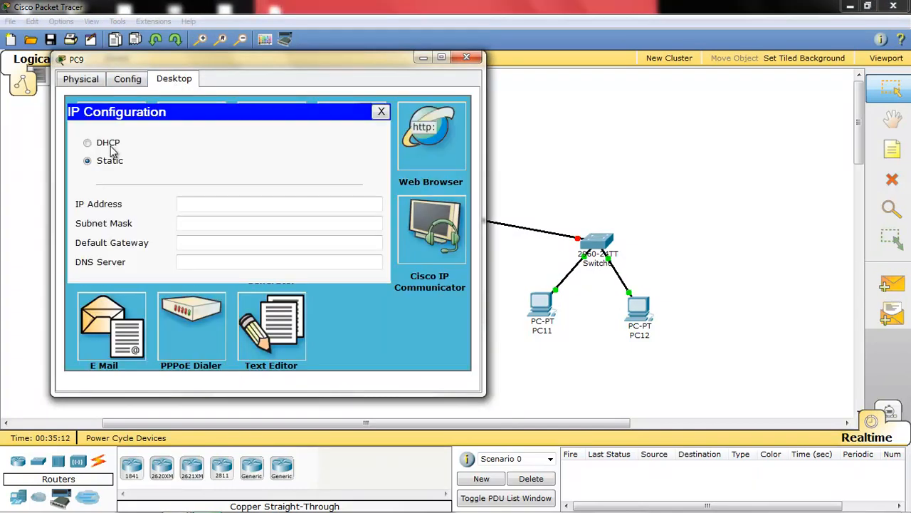
{"action": "left_click", "coordinate": [195, 208]}
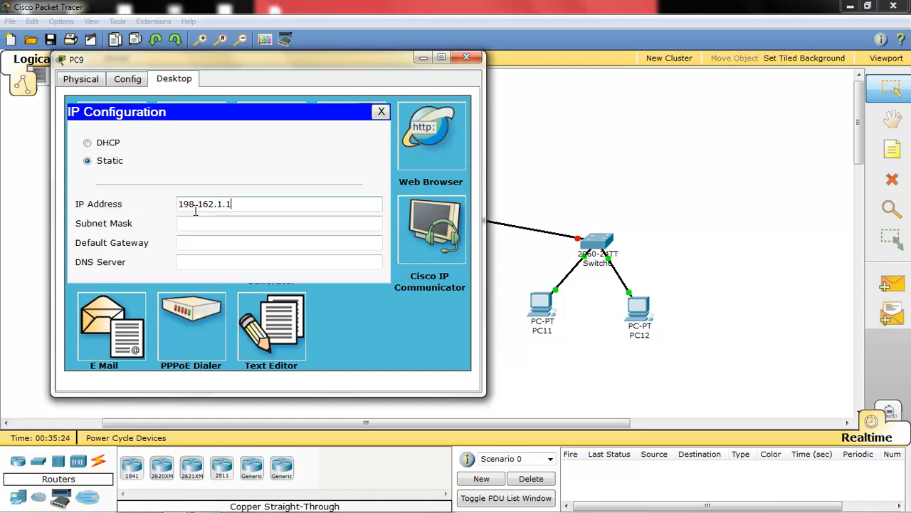
{"action": "key", "text": "Tab"}
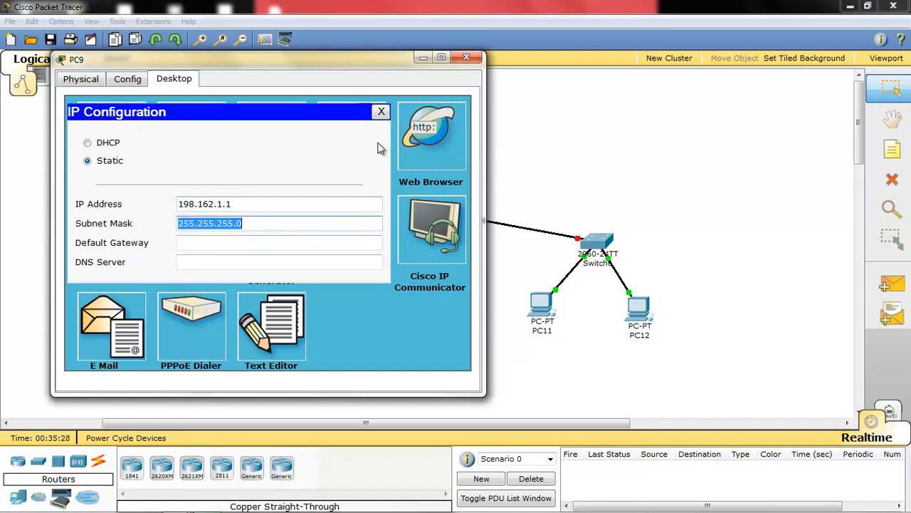
{"action": "left_click", "coordinate": [467, 58]}
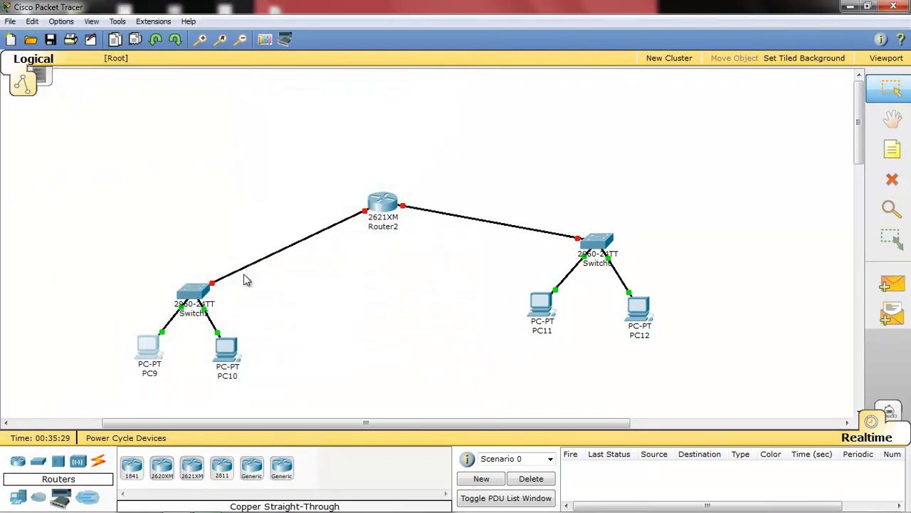
Give PC10 the static IP address 198.162.1.2 with subnet mask 255.255.255.0 and close its configuration.
{"action": "left_click", "coordinate": [226, 349]}
{"action": "left_click", "coordinate": [199, 113]}
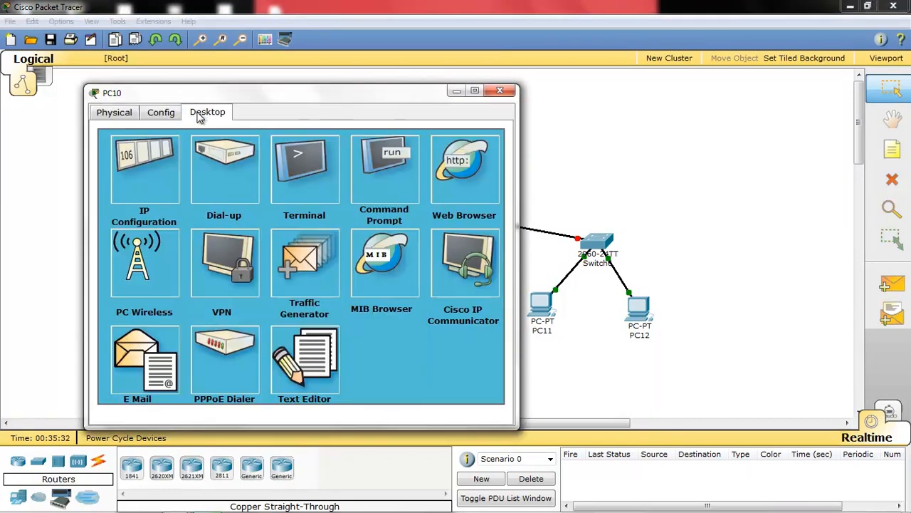
{"action": "left_click", "coordinate": [145, 171]}
{"action": "left_click", "coordinate": [254, 236]}
{"action": "type", "text": "192"}
{"action": "key", "text": "BackSpace"}
{"action": "type", "text": "8"}
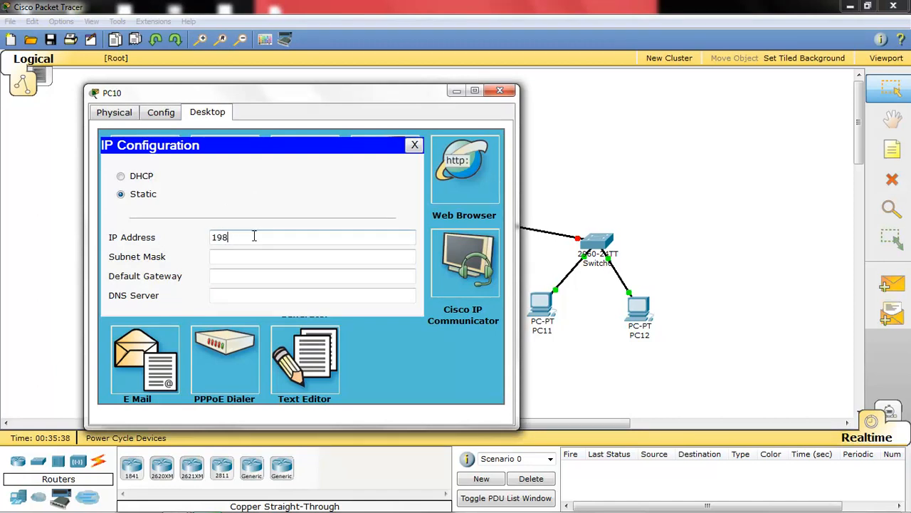
{"action": "type", "text": ".162.1.2"}
{"action": "left_click", "coordinate": [218, 262]}
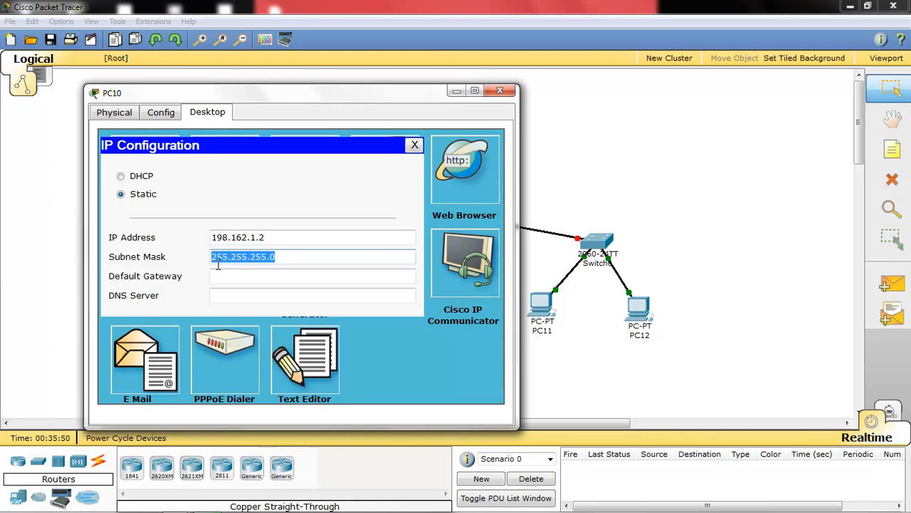
{"action": "left_click", "coordinate": [499, 91]}
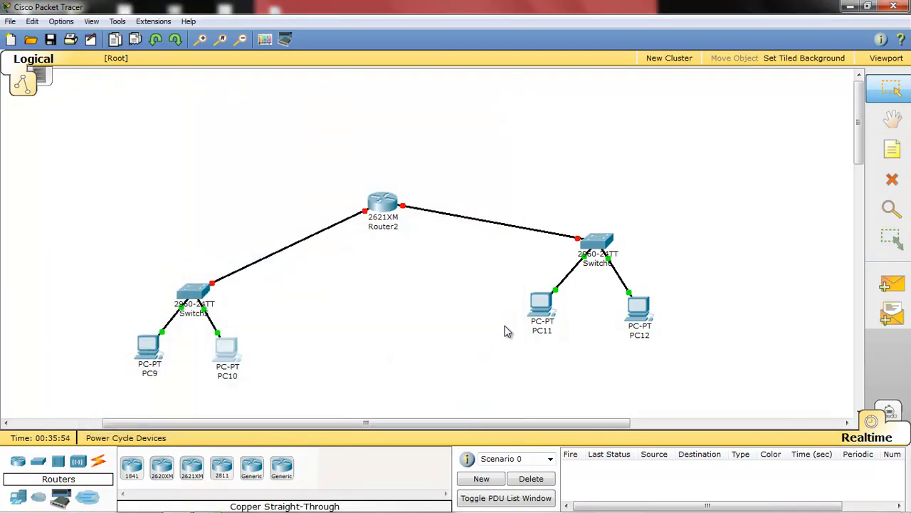
Give PC11 the static IP address 198.162.2.1 with subnet mask 255.255.255.0 and close its configuration.
{"action": "left_click", "coordinate": [542, 306]}
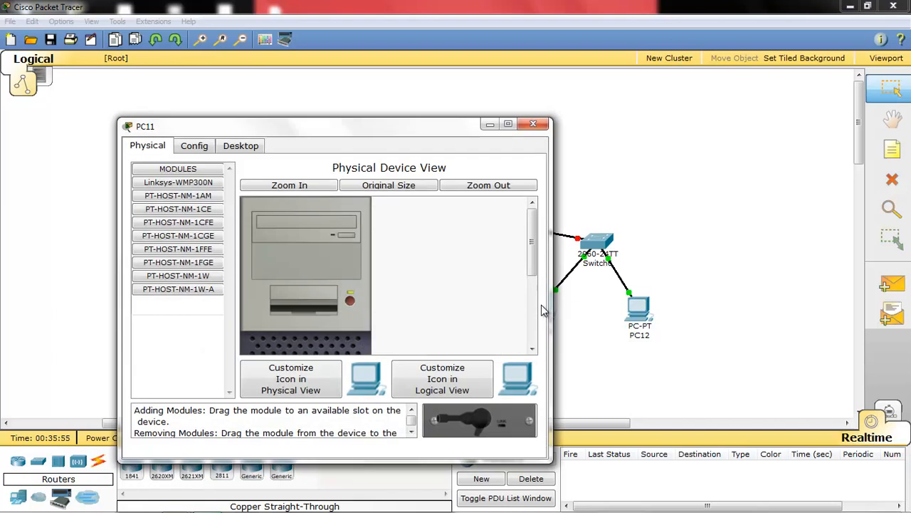
{"action": "left_click", "coordinate": [244, 147]}
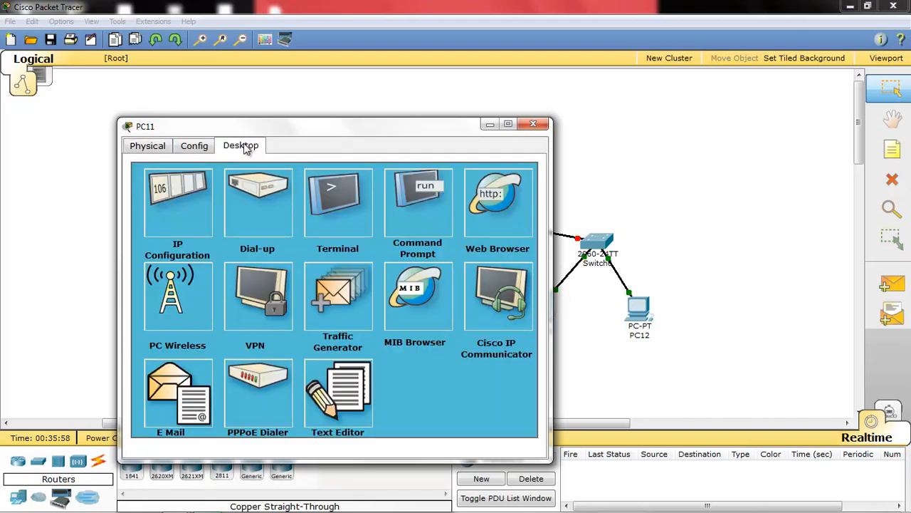
{"action": "left_click", "coordinate": [174, 198]}
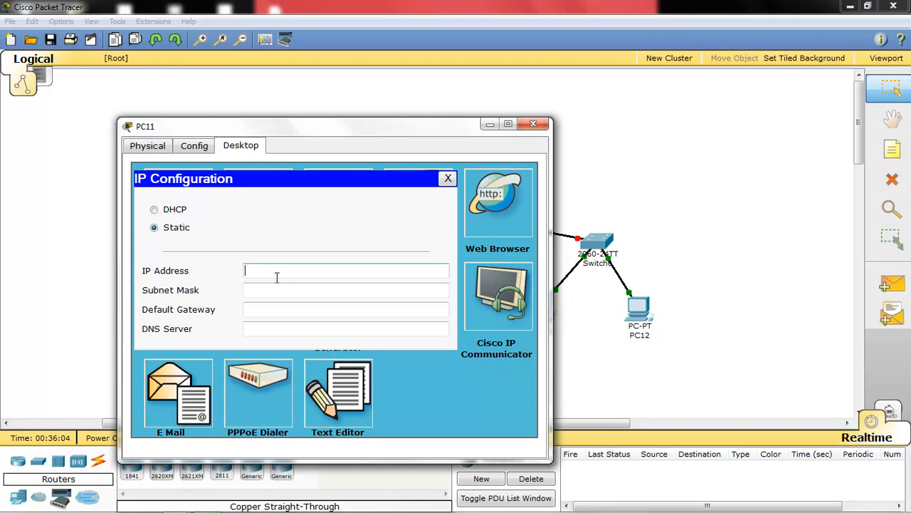
{"action": "type", "text": "192.16"}
{"action": "type", "text": "8."}
{"action": "type", "text": "162.2"}
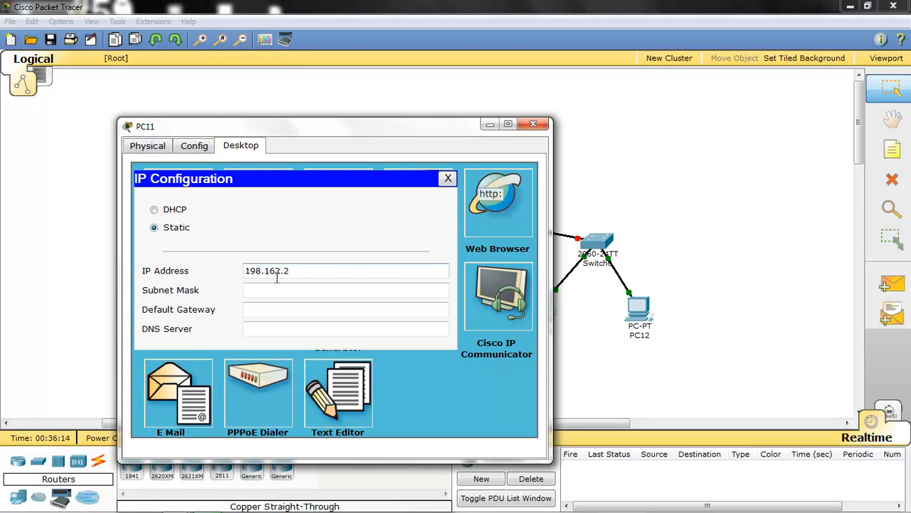
{"action": "type", "text": ".1"}
{"action": "key", "text": "Tab"}
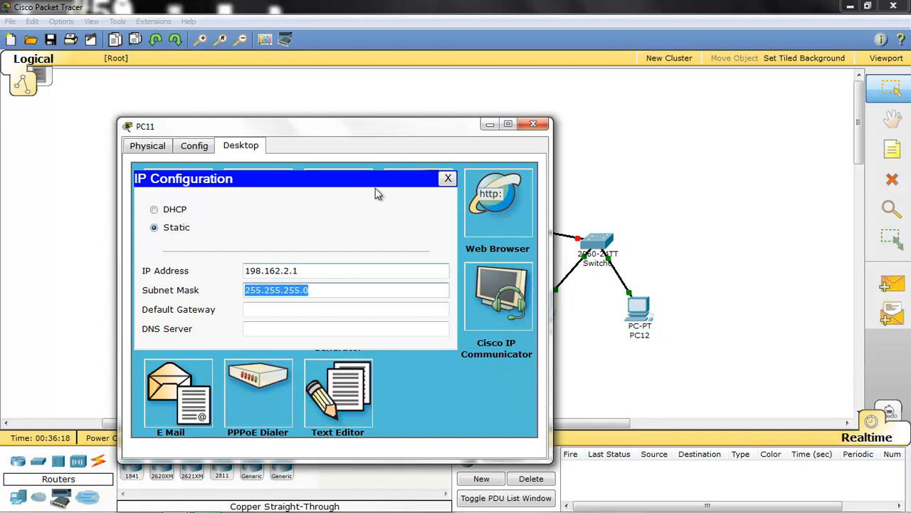
{"action": "left_click", "coordinate": [533, 124]}
Give PC12 the static IP address 198.162.2.2 with subnet mask 255.255.255.0 and close its configuration.
{"action": "left_click", "coordinate": [637, 307]}
{"action": "left_click", "coordinate": [151, 49]}
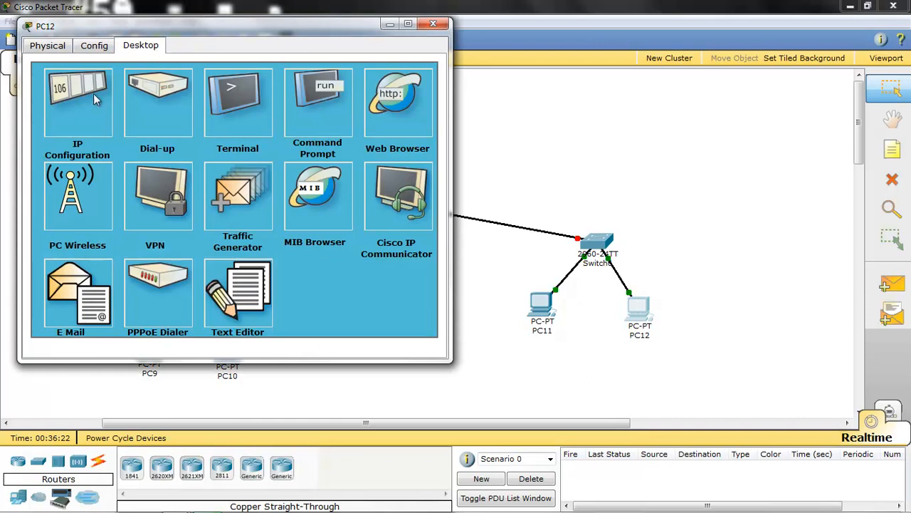
{"action": "left_click", "coordinate": [87, 105]}
{"action": "left_click", "coordinate": [177, 165]}
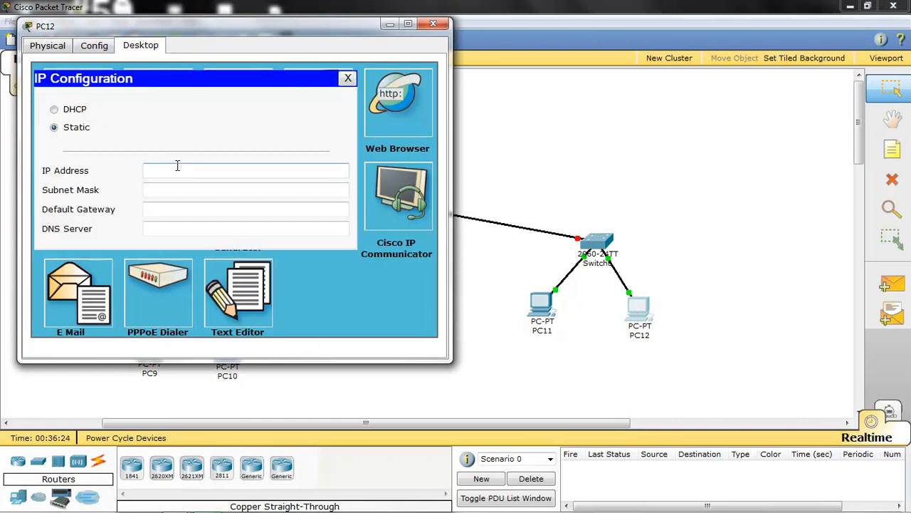
{"action": "type", "text": "198.162.2.2"}
{"action": "key", "text": "Tab"}
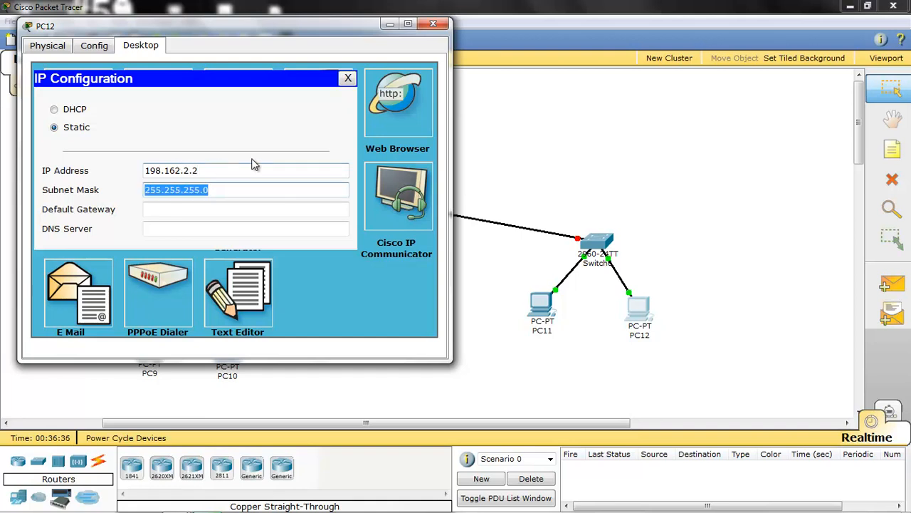
{"action": "left_click", "coordinate": [434, 26]}
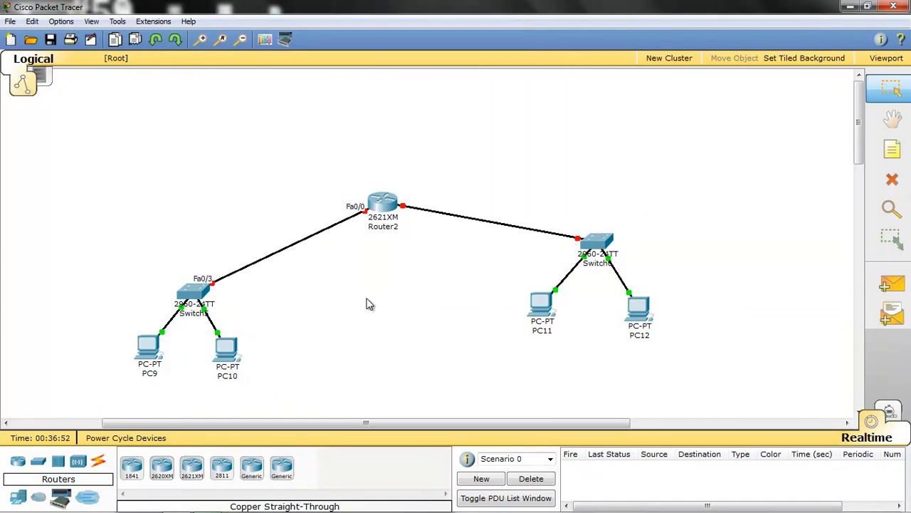
Turn on the FastEthernet0/0 port of Router2 and check its link to Switch5 in the workspace.
{"action": "left_click", "coordinate": [382, 204]}
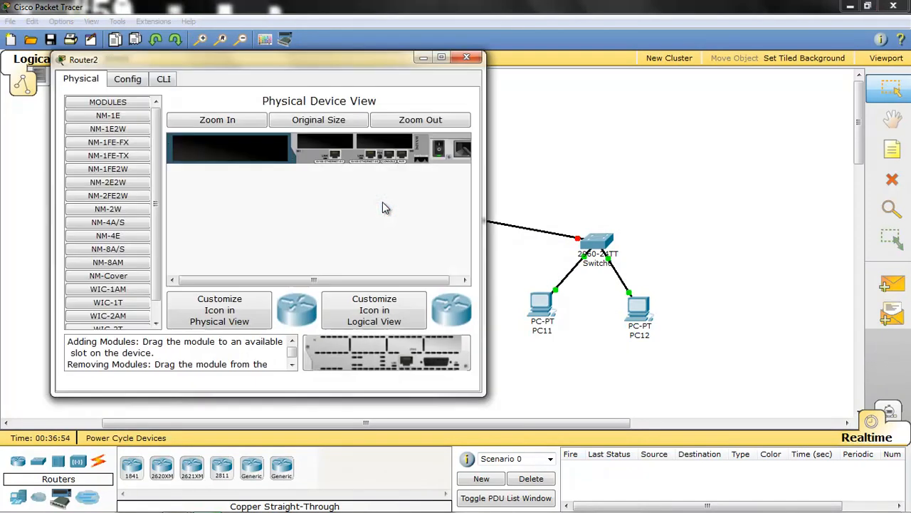
{"action": "left_click", "coordinate": [135, 85]}
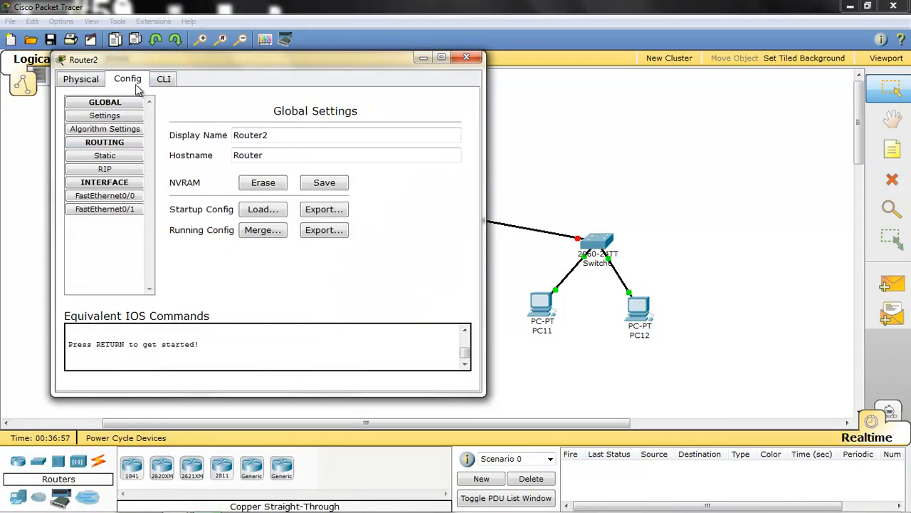
{"action": "left_click", "coordinate": [103, 199]}
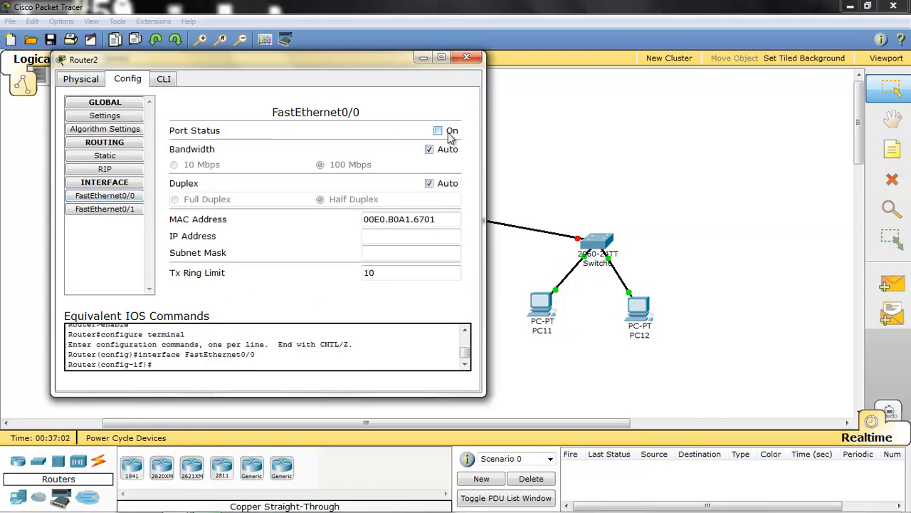
{"action": "left_click", "coordinate": [438, 131]}
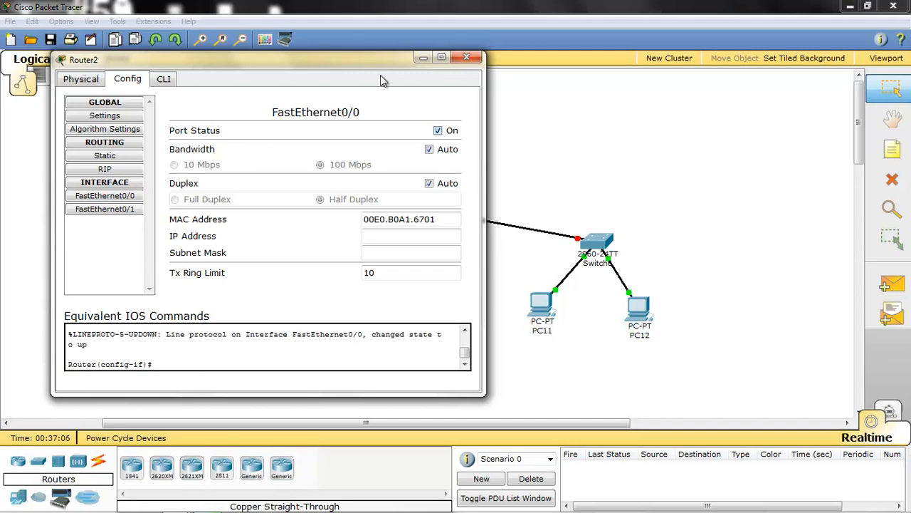
{"action": "left_click_drag", "start_coordinate": [379, 63], "coordinate": [357, 329]}
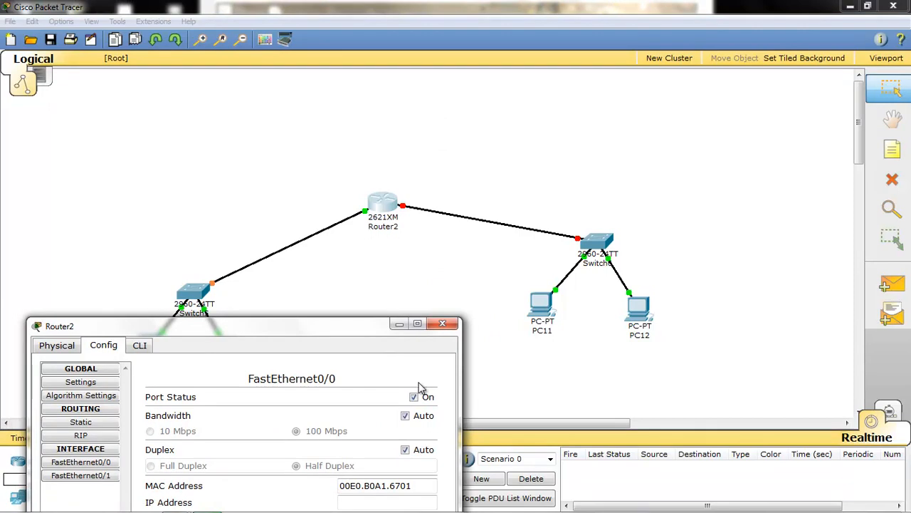
{"action": "left_click_drag", "start_coordinate": [346, 325], "coordinate": [401, 78]}
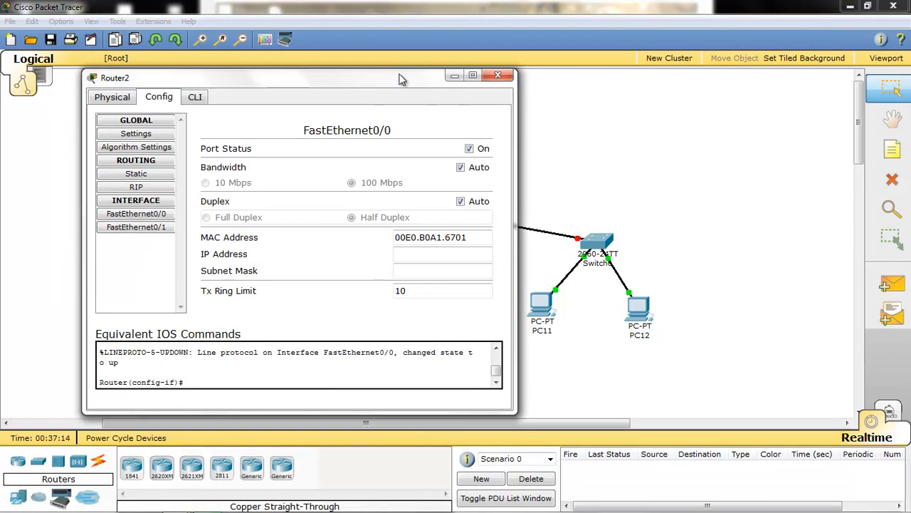
Give Router2's FastEthernet0/0 interface the IP address 198.162.1.254 with subnet mask 255.255.255.0.
{"action": "left_click", "coordinate": [430, 253]}
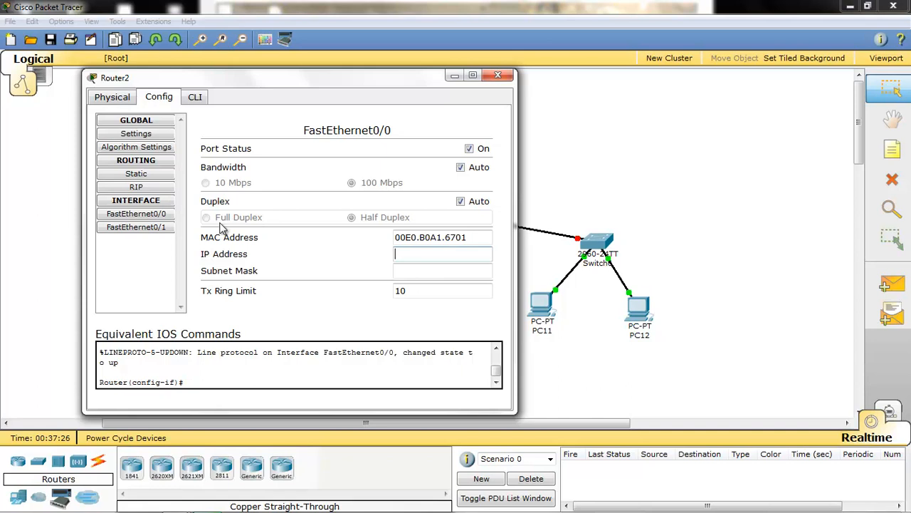
{"action": "type", "text": "98.162.1.254"}
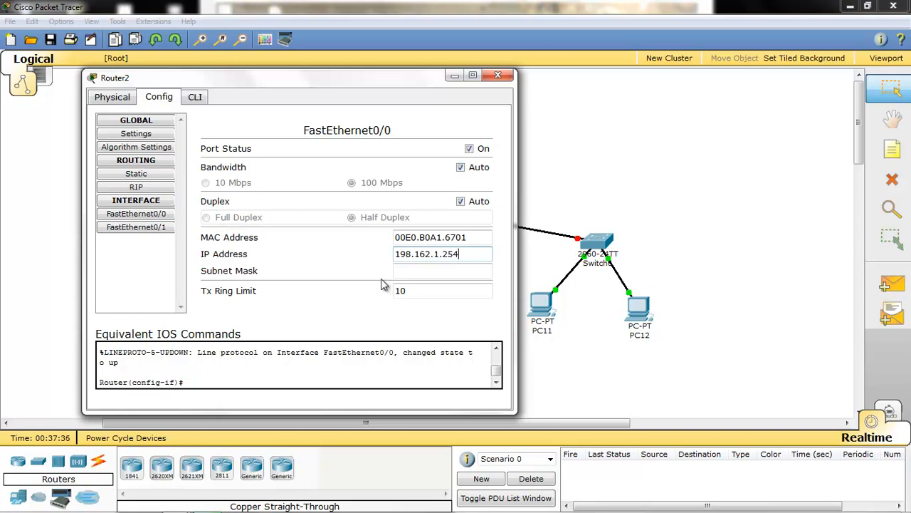
{"action": "key", "text": "Tab"}
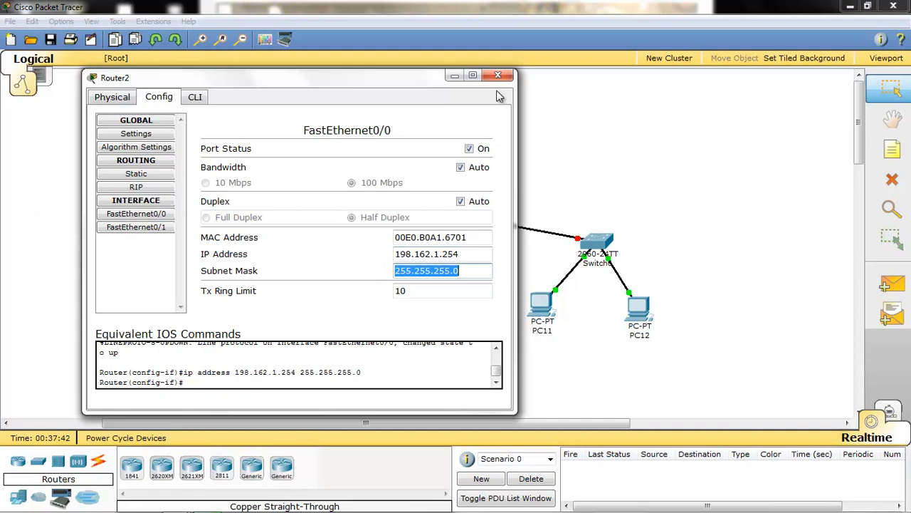
Turn on Router2's FastEthernet0/1 port and give it the IP address 198.162.2.254 with subnet mask 255.255.255.0.
{"action": "left_click", "coordinate": [139, 227]}
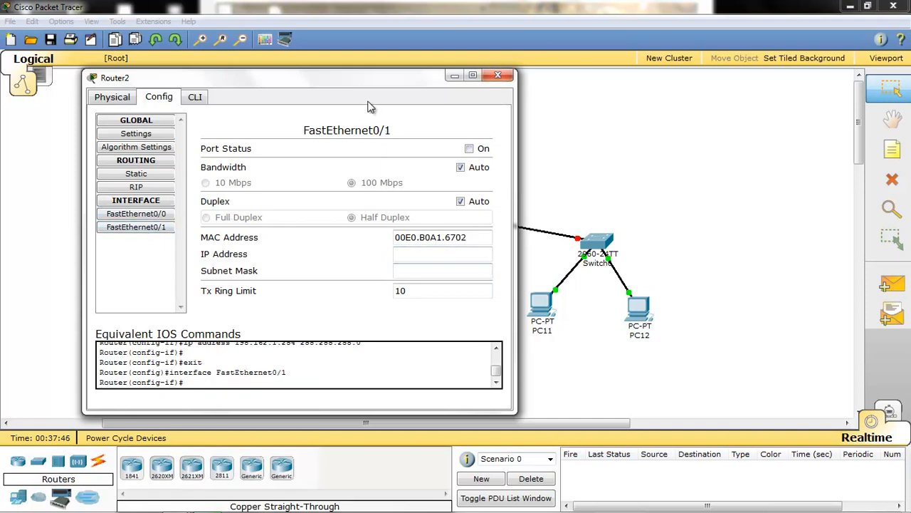
{"action": "left_click_drag", "start_coordinate": [377, 79], "coordinate": [201, 93]}
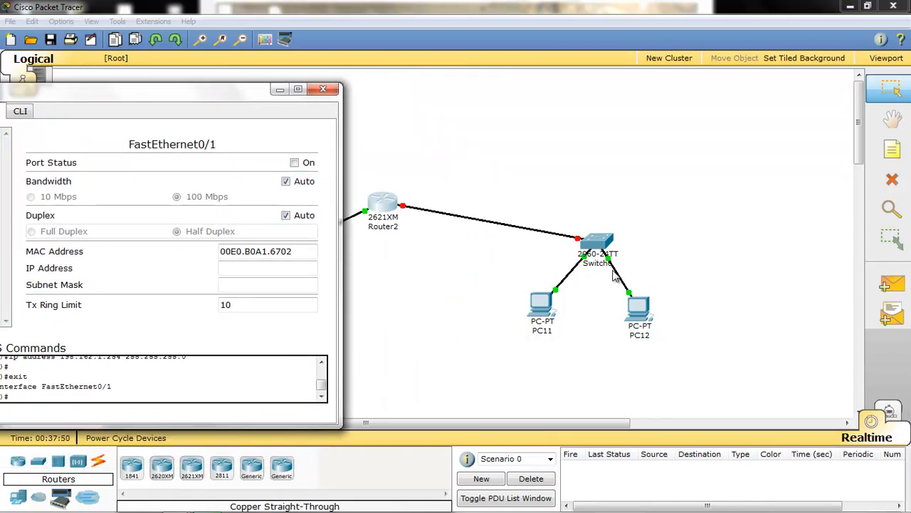
{"action": "left_click", "coordinate": [243, 267]}
{"action": "left_click", "coordinate": [296, 163]}
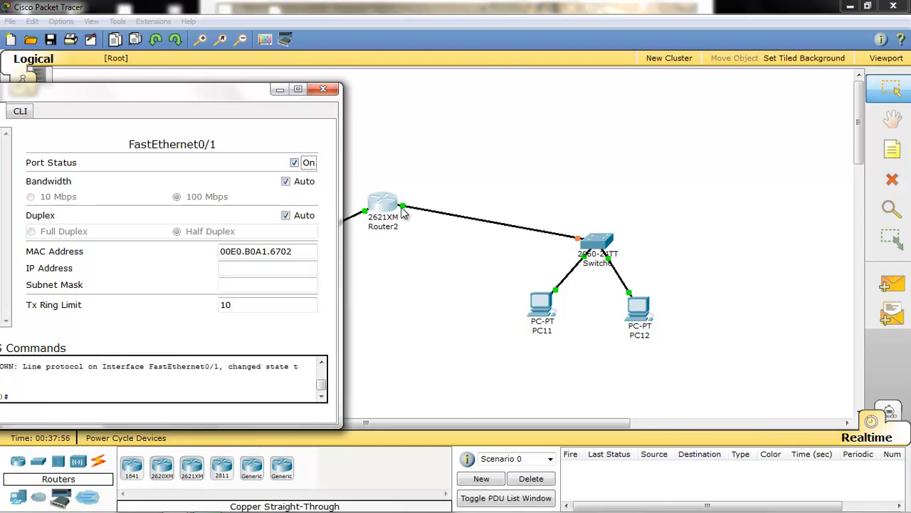
{"action": "left_click", "coordinate": [263, 269]}
{"action": "type", "text": "198.162"}
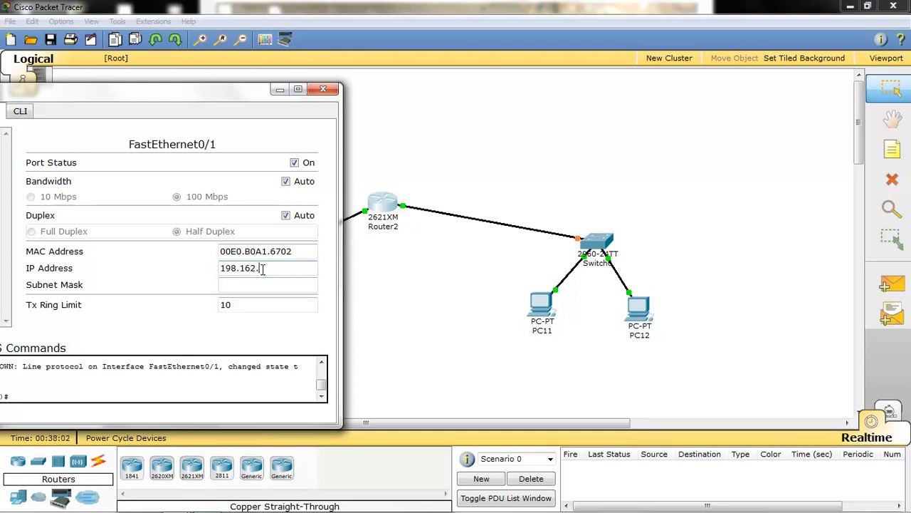
{"action": "type", "text": ".2.254"}
{"action": "key", "text": "Tab"}
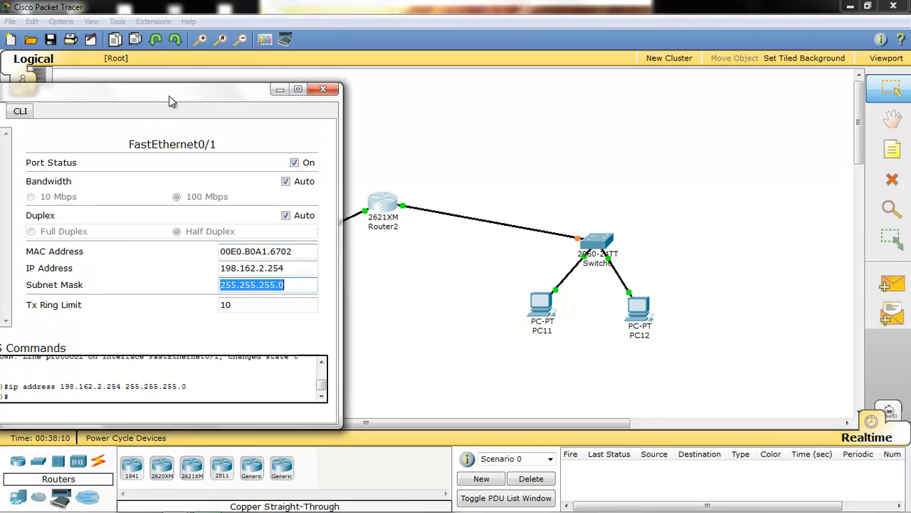
Add the networks 198.162.1.0 and 198.162.2.0 to Router2's RIP routing and close its configuration.
{"action": "left_click_drag", "start_coordinate": [178, 95], "coordinate": [358, 125]}
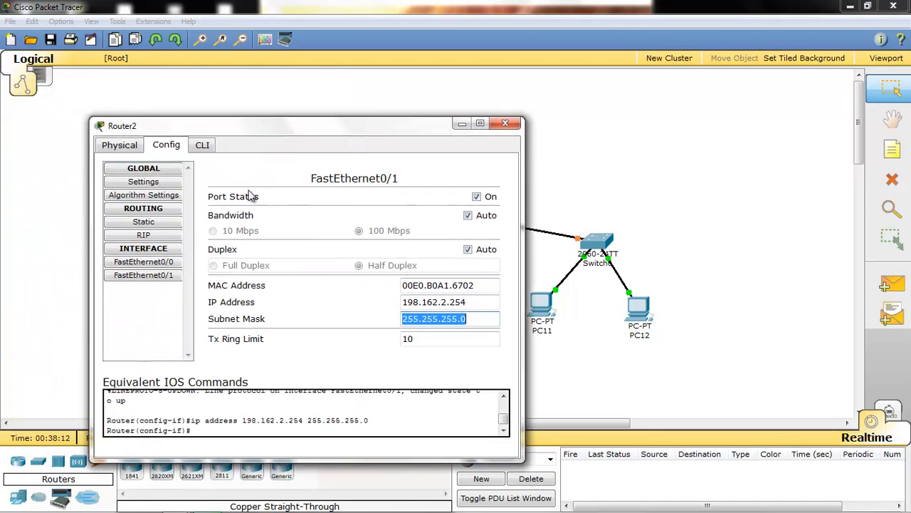
{"action": "left_click", "coordinate": [144, 235]}
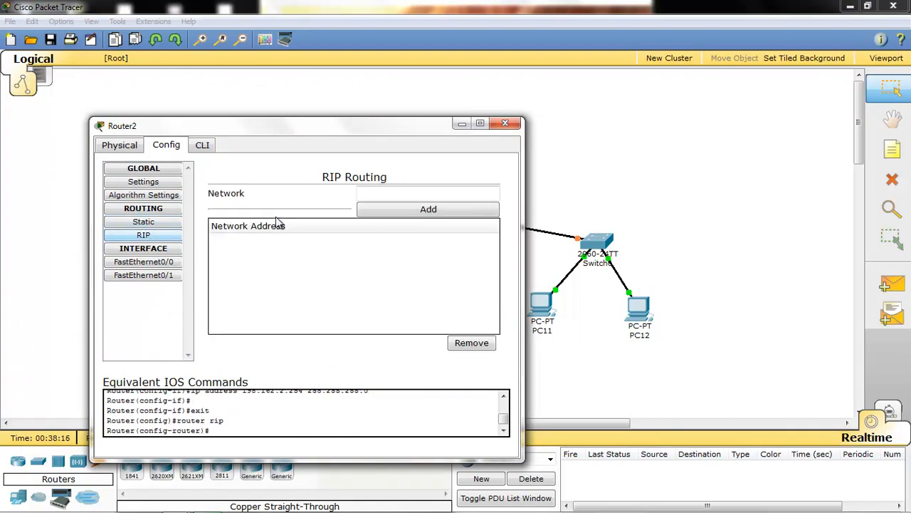
{"action": "left_click", "coordinate": [390, 192]}
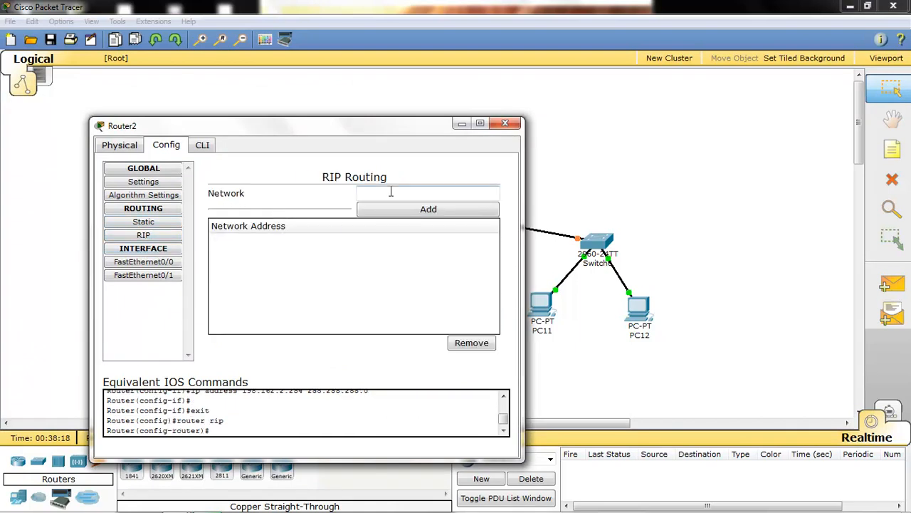
{"action": "left_click_drag", "start_coordinate": [368, 128], "coordinate": [396, 88]}
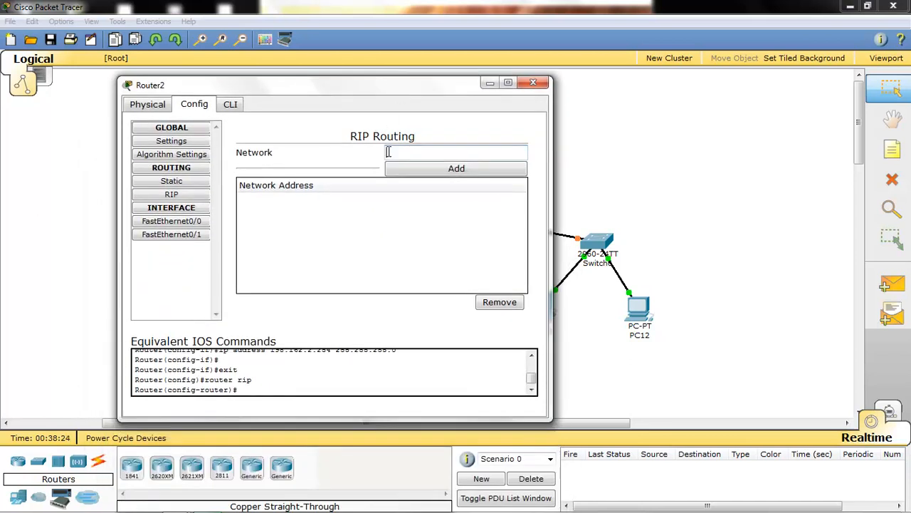
{"action": "type", "text": "198.162"}
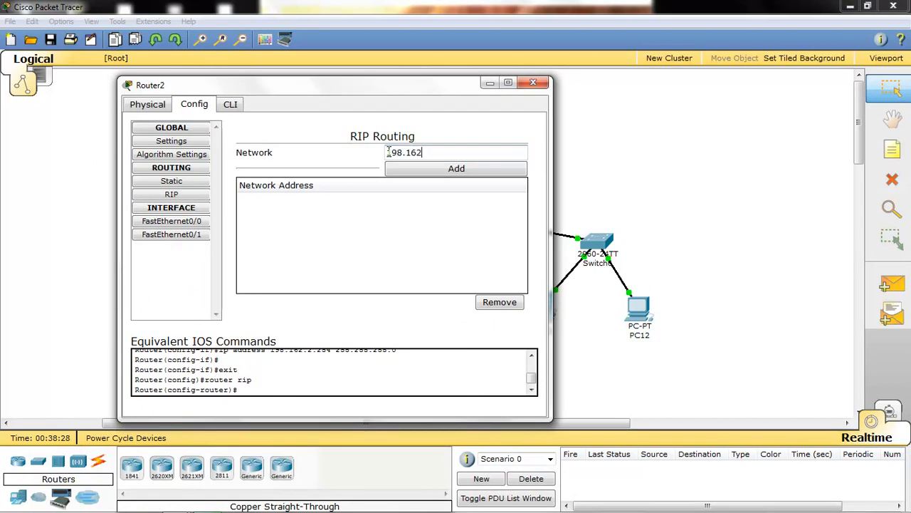
{"action": "type", "text": ".1.0"}
{"action": "left_click", "coordinate": [411, 168]}
{"action": "left_click", "coordinate": [429, 156]}
{"action": "key", "text": "BackSpace"}
{"action": "type", "text": "2.0"}
{"action": "left_click", "coordinate": [438, 171]}
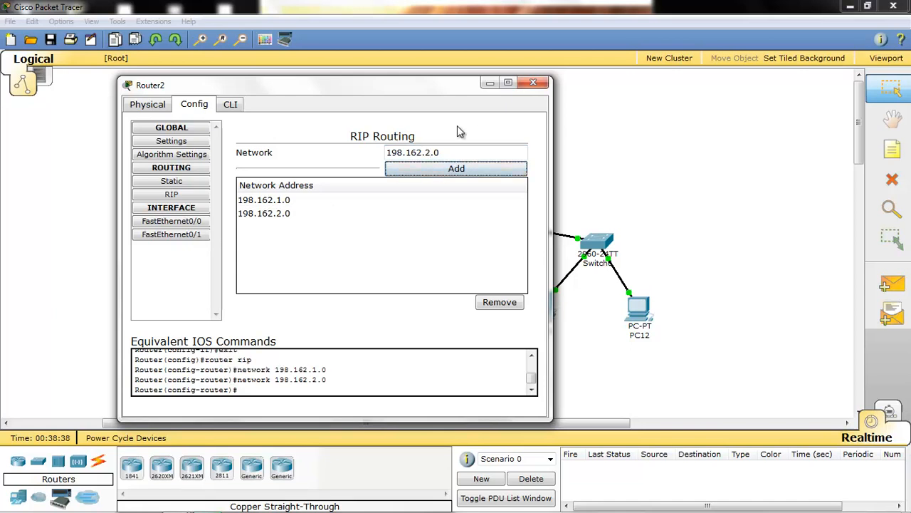
{"action": "left_click", "coordinate": [532, 83]}
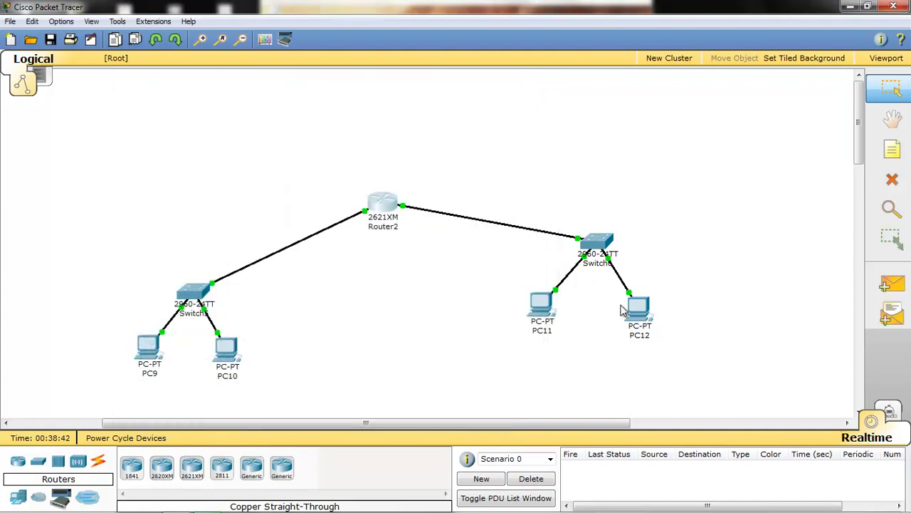
Set PC12's default gateway to 198.162.2.254 and close its configuration.
{"action": "left_click", "coordinate": [640, 313]}
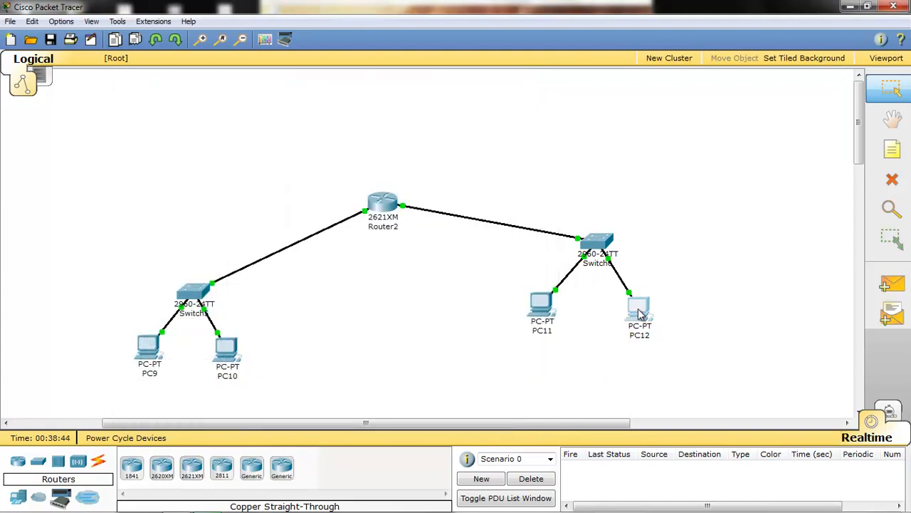
{"action": "left_click", "coordinate": [145, 178]}
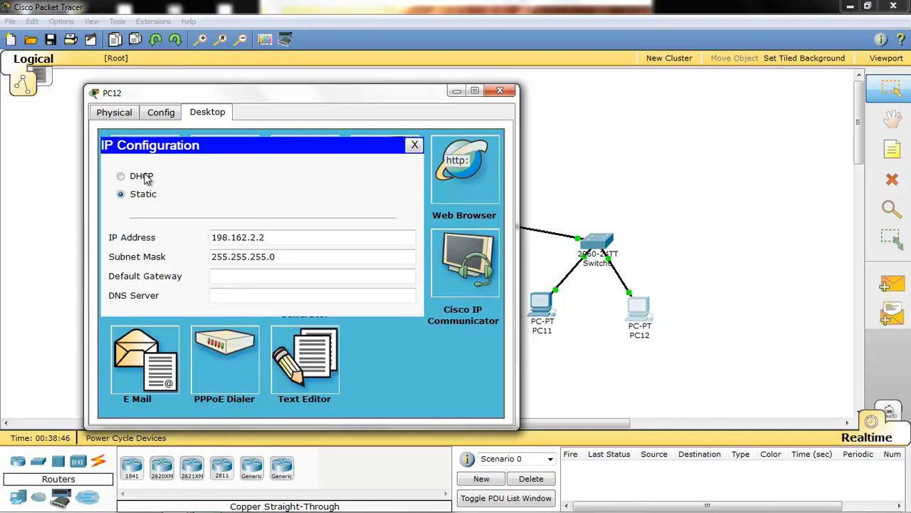
{"action": "left_click", "coordinate": [231, 278]}
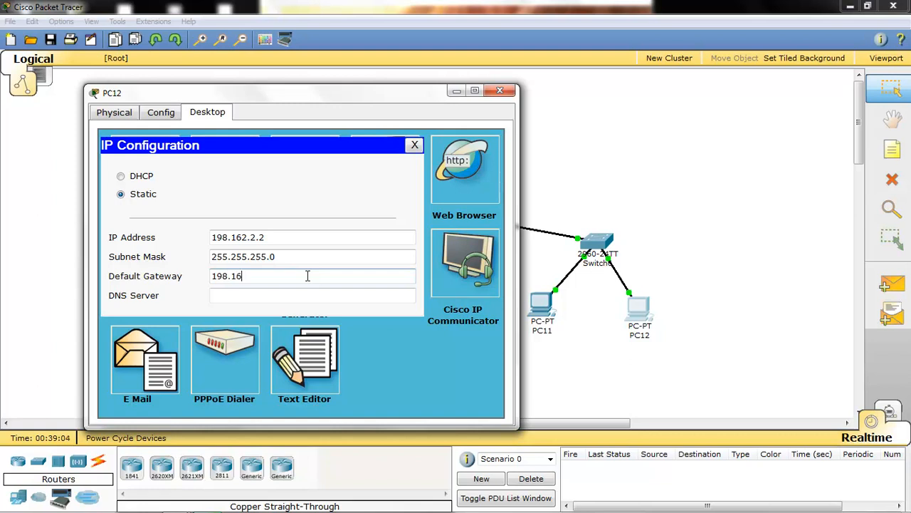
{"action": "key", "text": "BackSpace"}
{"action": "type", "text": "2.254"}
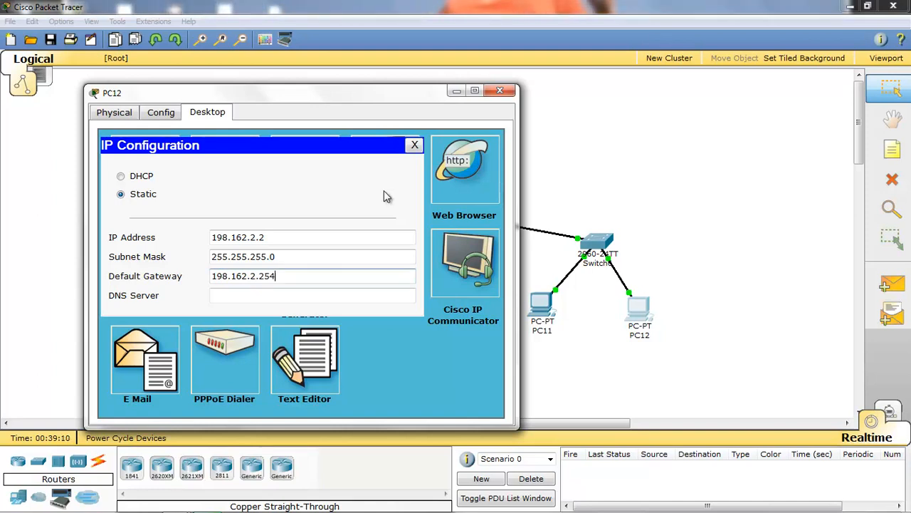
{"action": "left_click", "coordinate": [498, 92]}
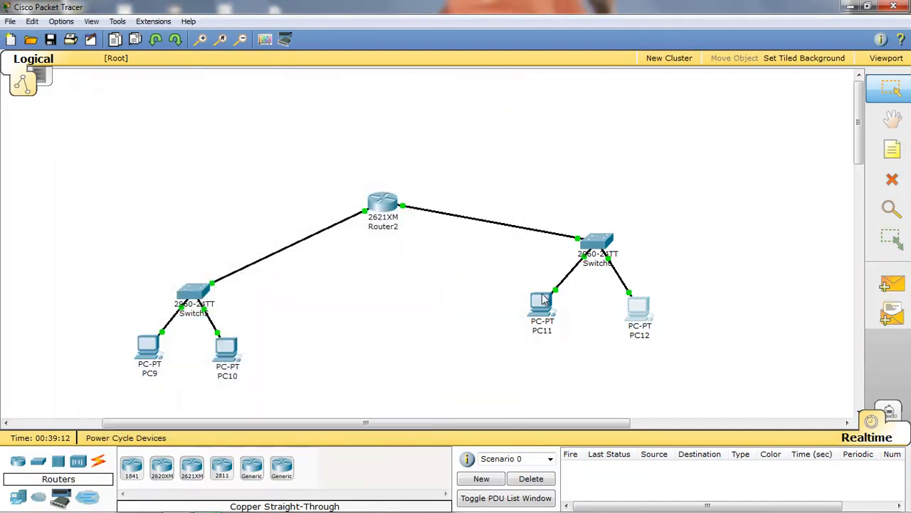
Set PC11's default gateway to 198.162.2.254 and close its configuration.
{"action": "left_click", "coordinate": [543, 302]}
{"action": "left_click", "coordinate": [178, 191]}
{"action": "left_click", "coordinate": [266, 309]}
{"action": "type", "text": "198.162.2.254"}
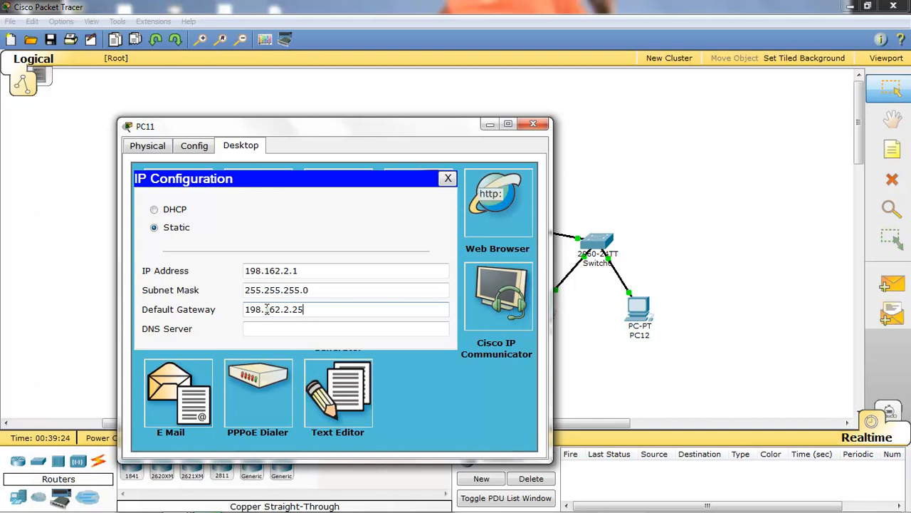
{"action": "left_click", "coordinate": [538, 125]}
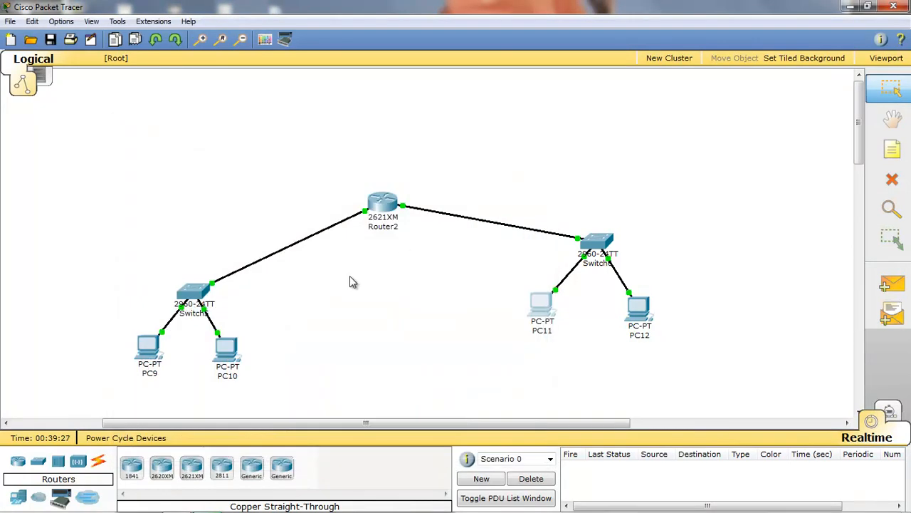
Set PC10's default gateway to 198.162.1.254 and close its configuration.
{"action": "left_click", "coordinate": [235, 358]}
{"action": "left_click", "coordinate": [87, 131]}
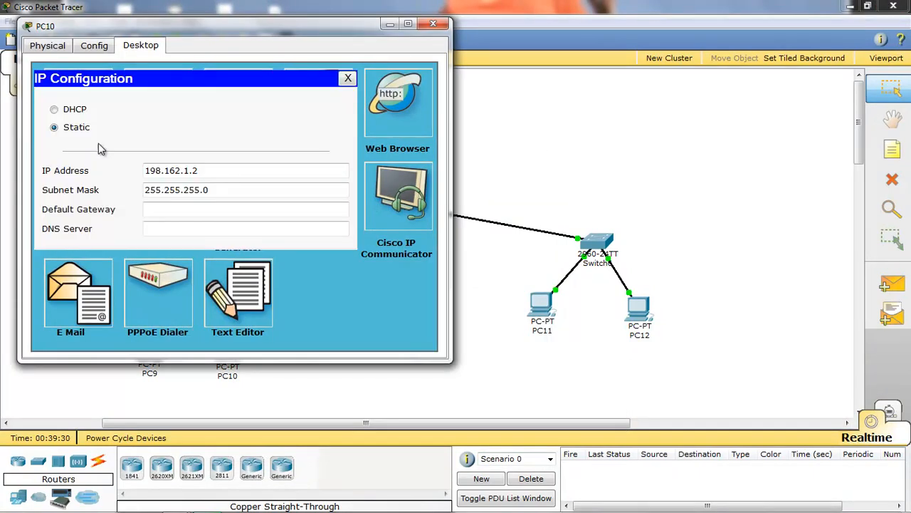
{"action": "left_click", "coordinate": [171, 210]}
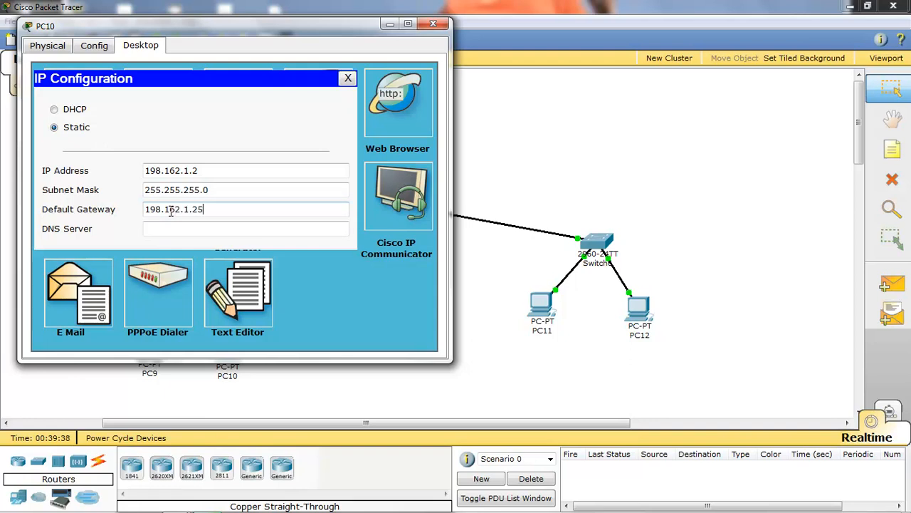
{"action": "left_click", "coordinate": [433, 24]}
Set PC9's default gateway to 198.162.1.254 and close its configuration.
{"action": "left_click", "coordinate": [150, 356]}
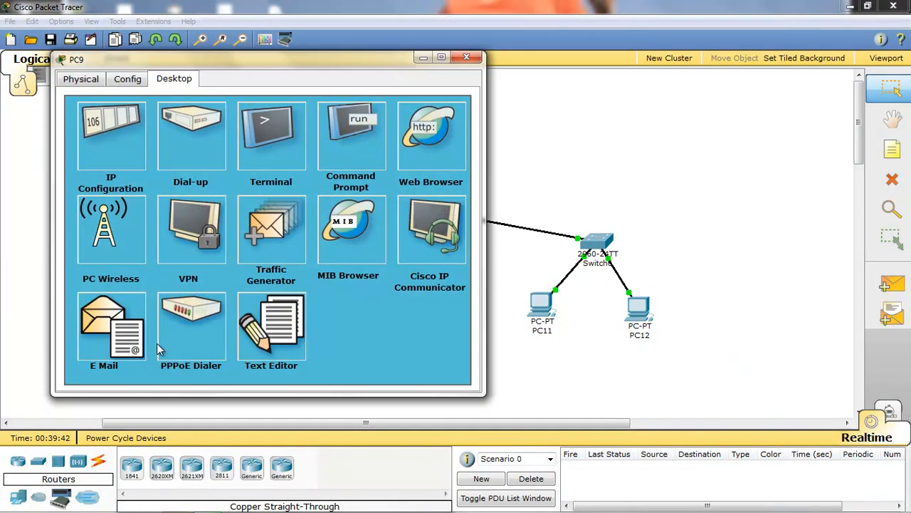
{"action": "left_click", "coordinate": [112, 143]}
{"action": "left_click", "coordinate": [182, 244]}
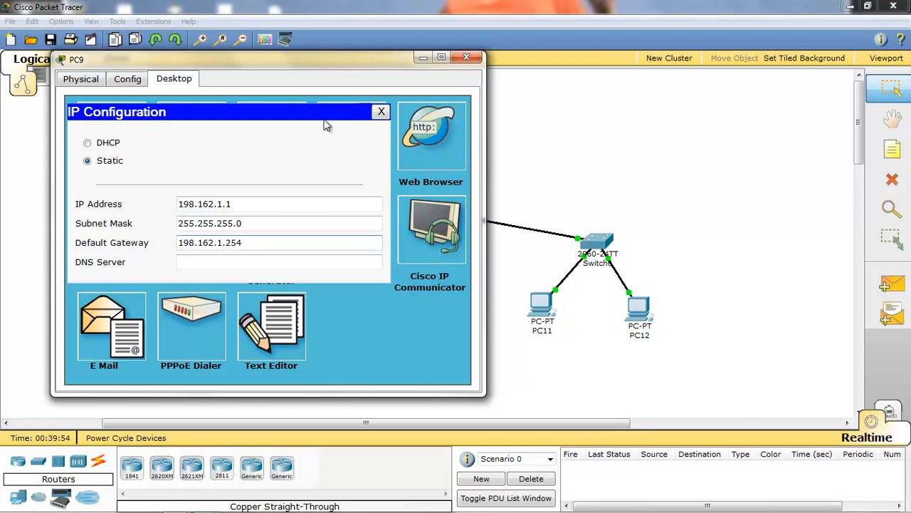
{"action": "left_click", "coordinate": [466, 57]}
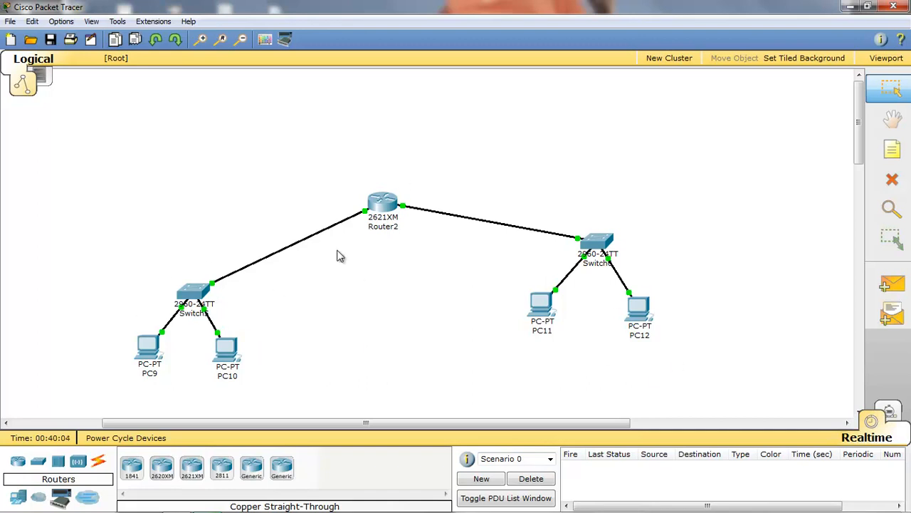
Test the connection inside each network by sending a simple PDU from PC9 to PC10 and one from PC12 to PC11.
{"action": "left_click", "coordinate": [887, 283]}
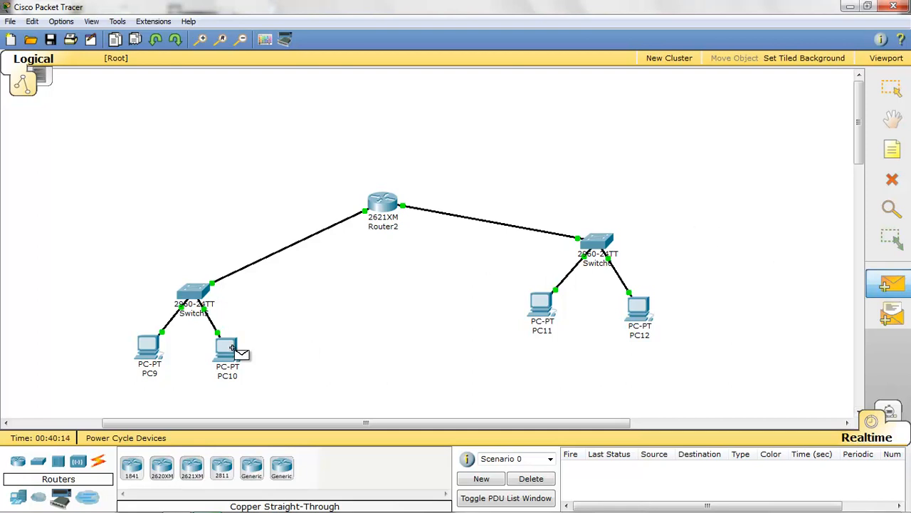
{"action": "mouse_move", "coordinate": [164, 346]}
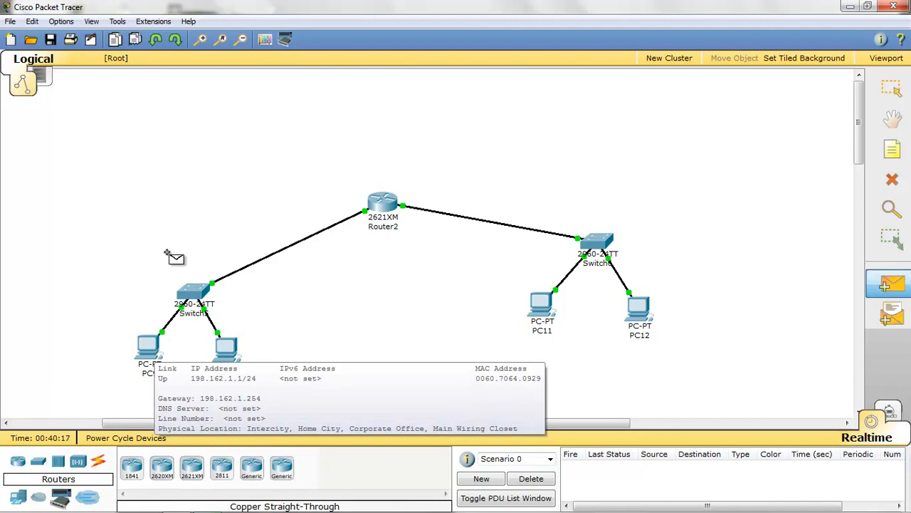
{"action": "left_click", "coordinate": [150, 348]}
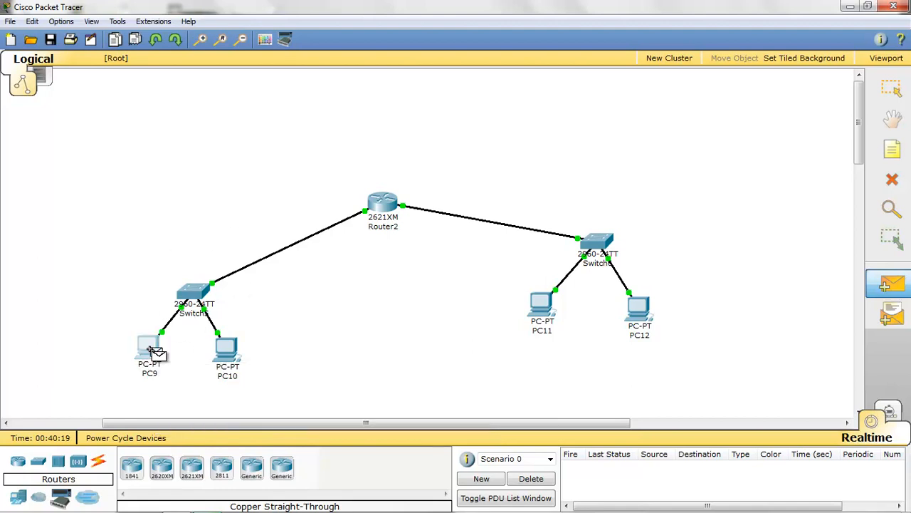
{"action": "left_click", "coordinate": [226, 351]}
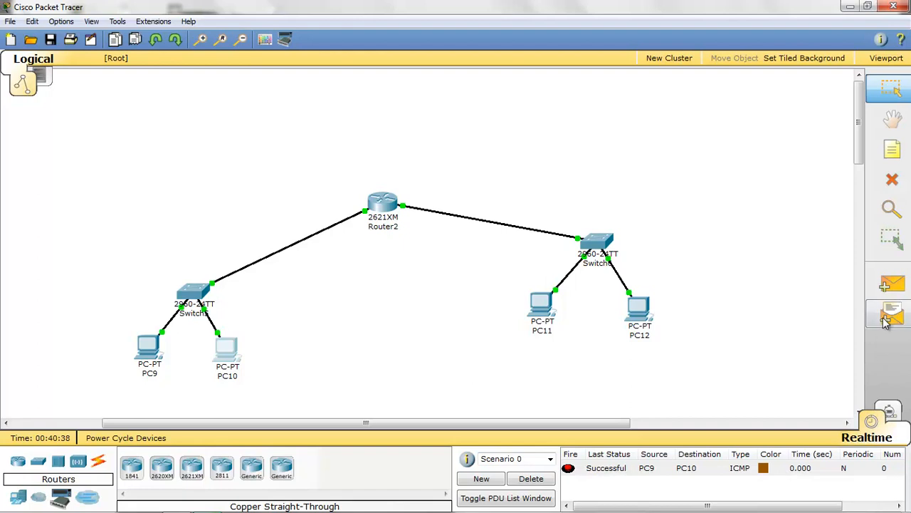
{"action": "left_click", "coordinate": [892, 285]}
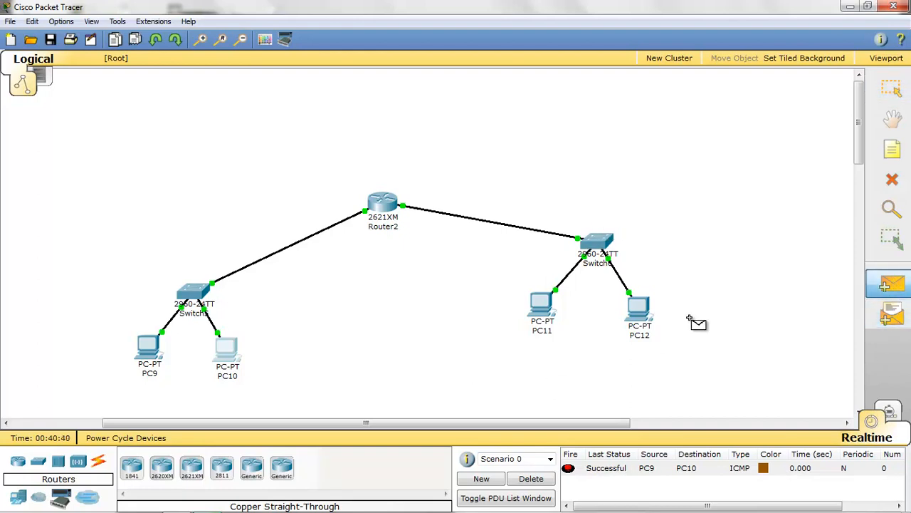
{"action": "left_click", "coordinate": [643, 310]}
{"action": "left_click", "coordinate": [543, 303]}
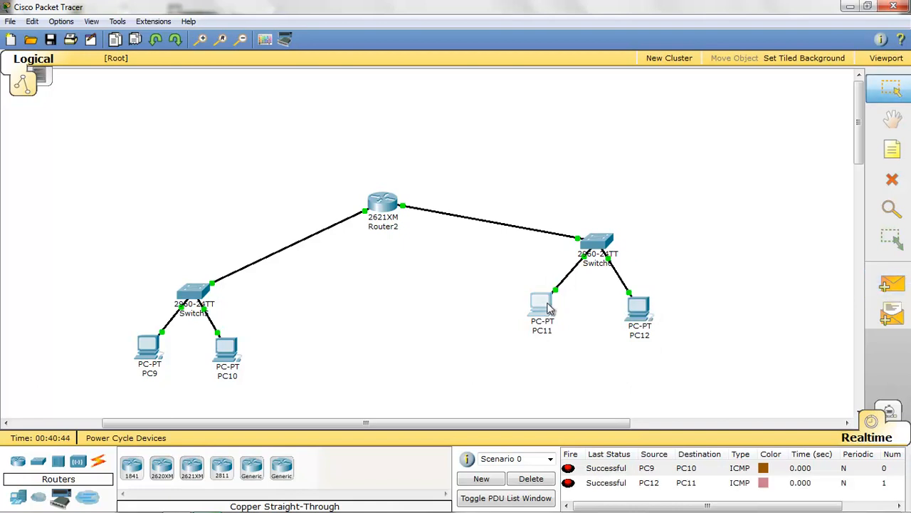
Test the connection across the router by sending a simple PDU from PC10 to PC12.
{"action": "left_click", "coordinate": [892, 282]}
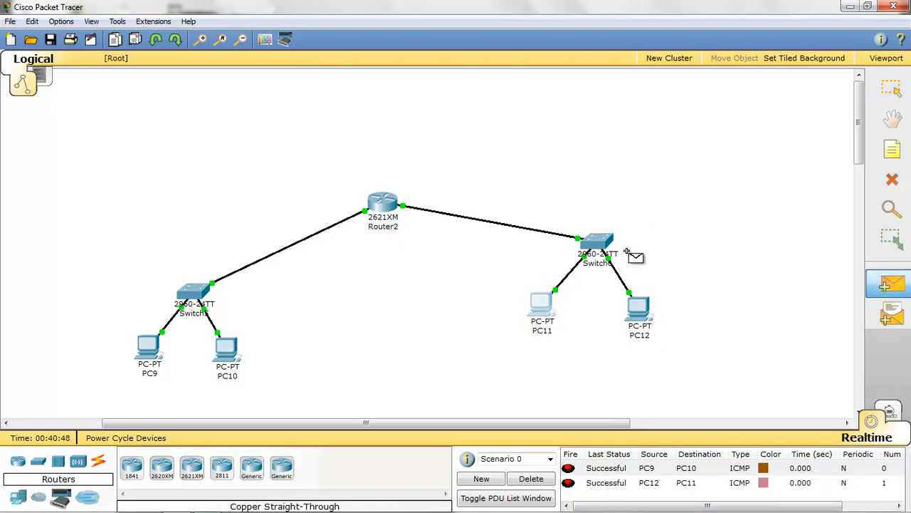
{"action": "left_click", "coordinate": [225, 349]}
{"action": "left_click", "coordinate": [641, 313]}
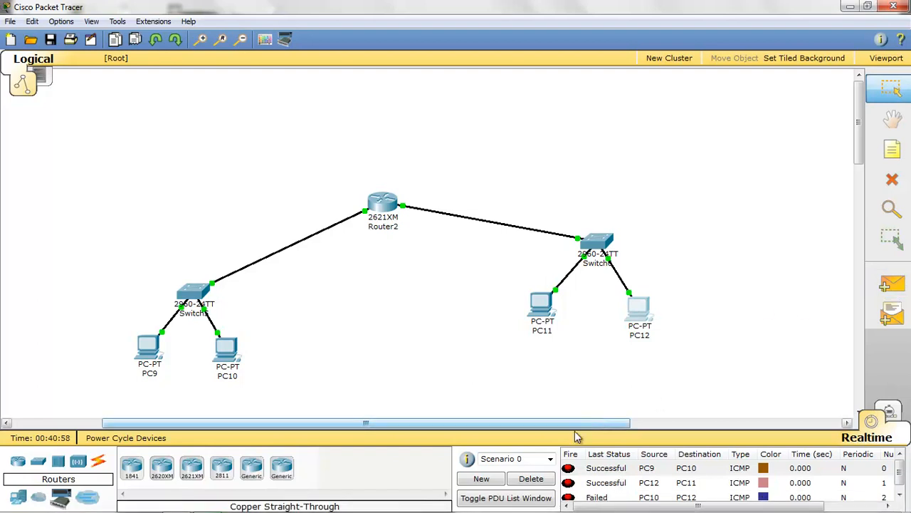
Clear the previous test PDUs from Scenario 0 and send a simple PDU from PC9 to PC11.
{"action": "left_click", "coordinate": [516, 480]}
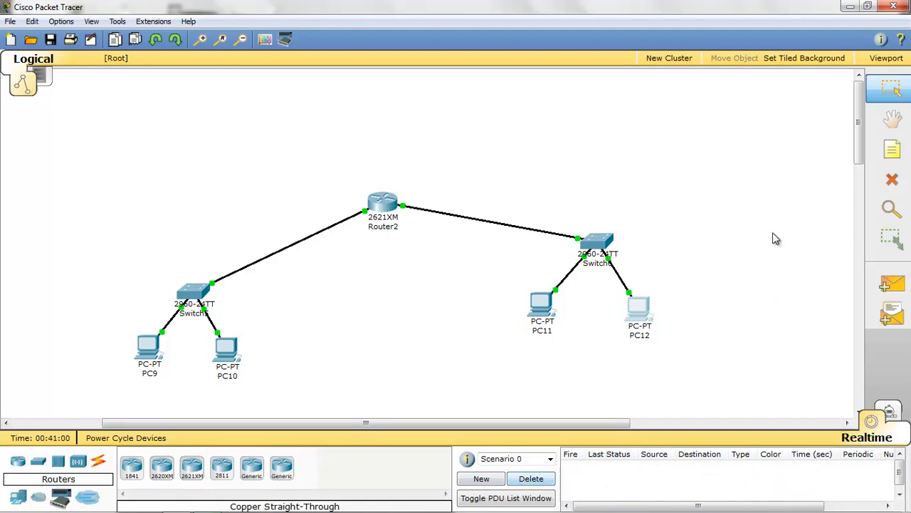
{"action": "left_click", "coordinate": [883, 279]}
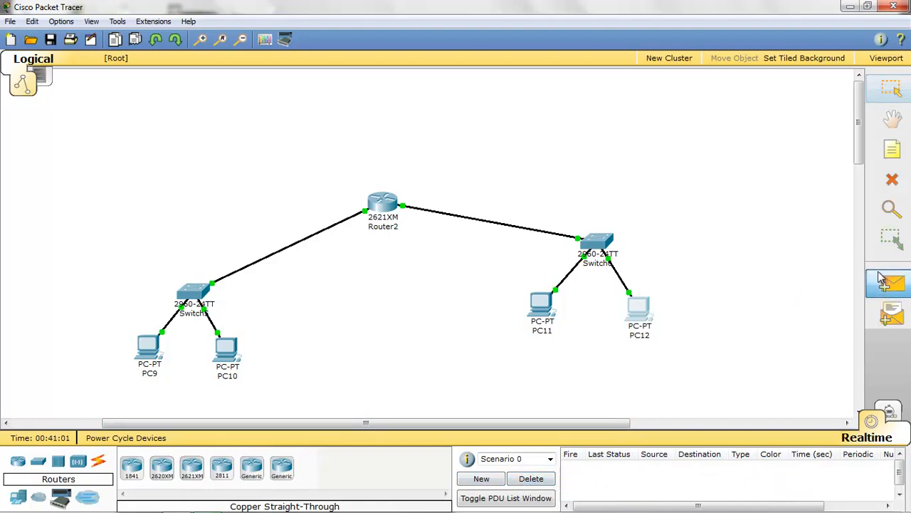
{"action": "left_click", "coordinate": [144, 347]}
{"action": "left_click", "coordinate": [542, 310]}
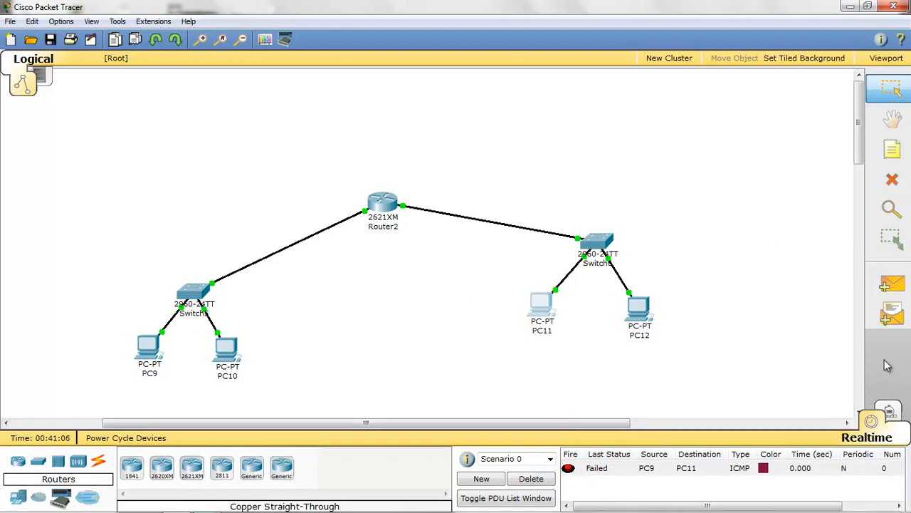
Test the routes from PC10 to the other network by sending simple PDUs to PC11 and to PC12.
{"action": "left_click", "coordinate": [892, 283]}
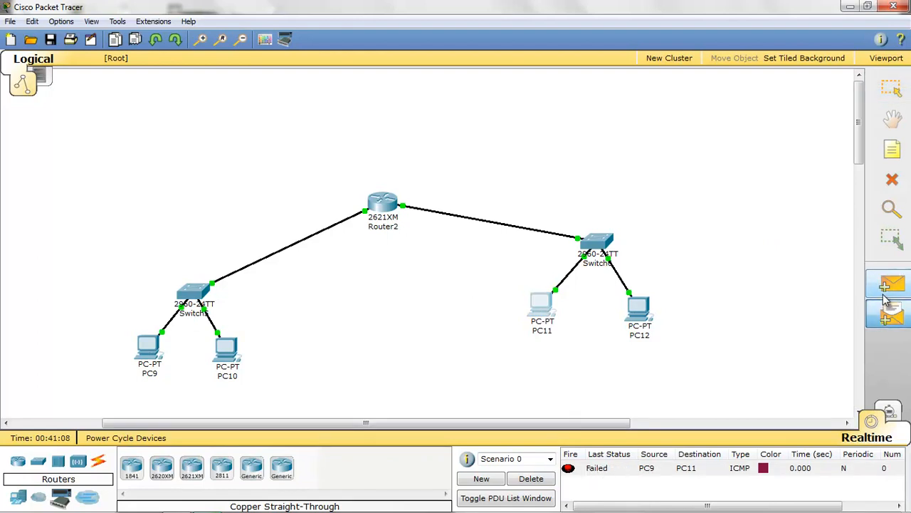
{"action": "left_click", "coordinate": [233, 349]}
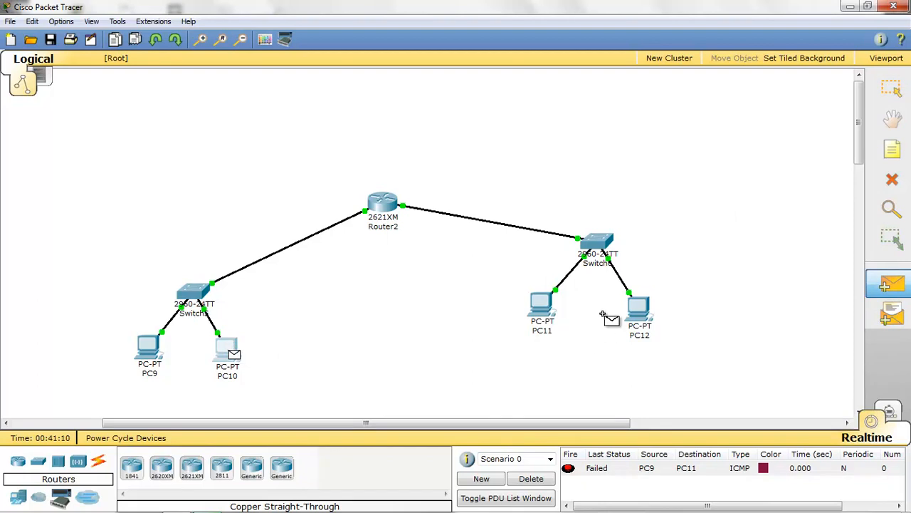
{"action": "left_click", "coordinate": [545, 306]}
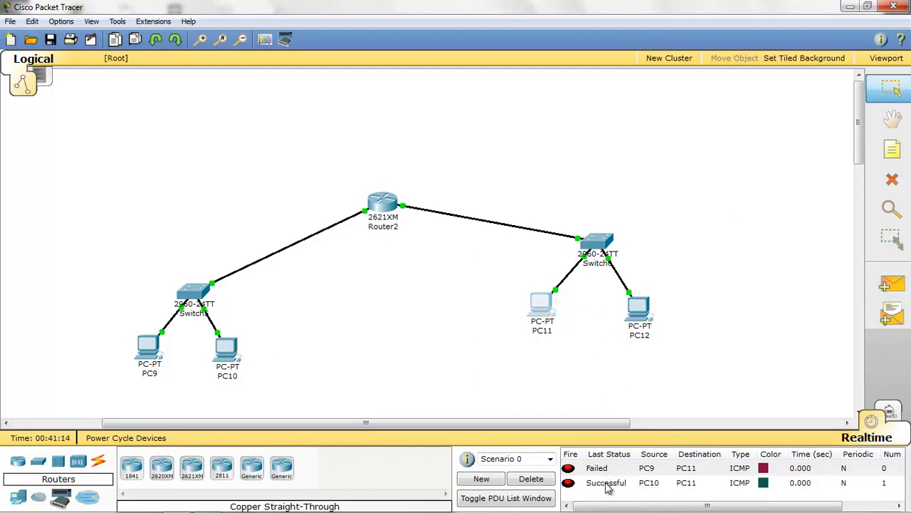
{"action": "left_click", "coordinate": [890, 283]}
{"action": "left_click", "coordinate": [229, 348]}
{"action": "left_click", "coordinate": [637, 312]}
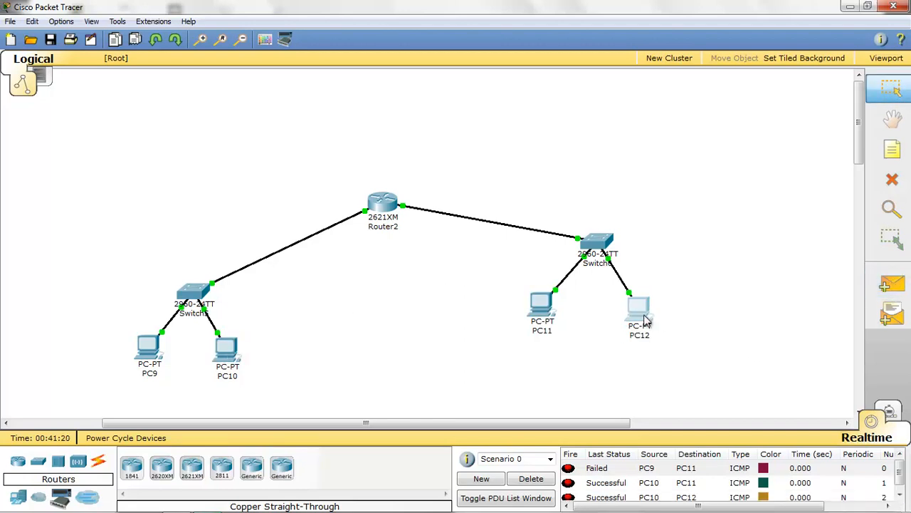
Clear Scenario 0's PDU list and retest the route across the router with a simple PDU from PC9 to PC11.
{"action": "left_click", "coordinate": [533, 479]}
{"action": "left_click", "coordinate": [892, 283]}
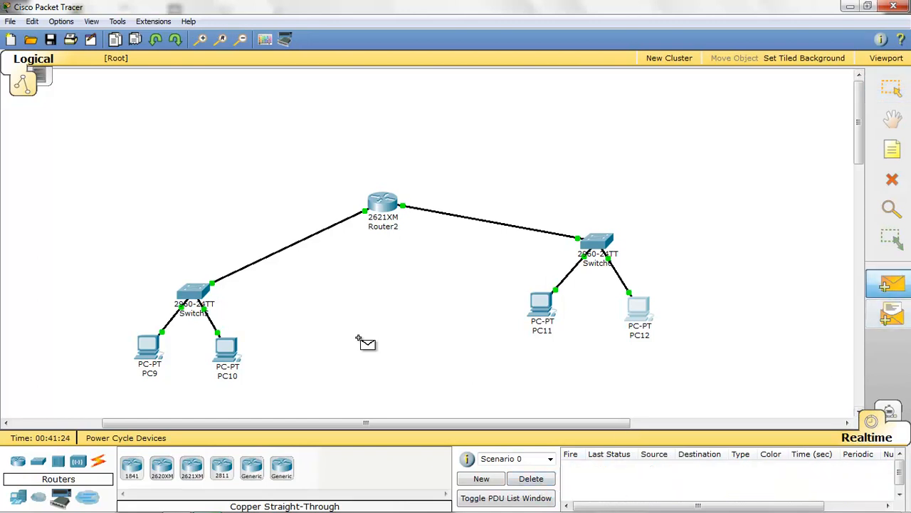
{"action": "left_click", "coordinate": [143, 348]}
{"action": "left_click", "coordinate": [541, 307]}
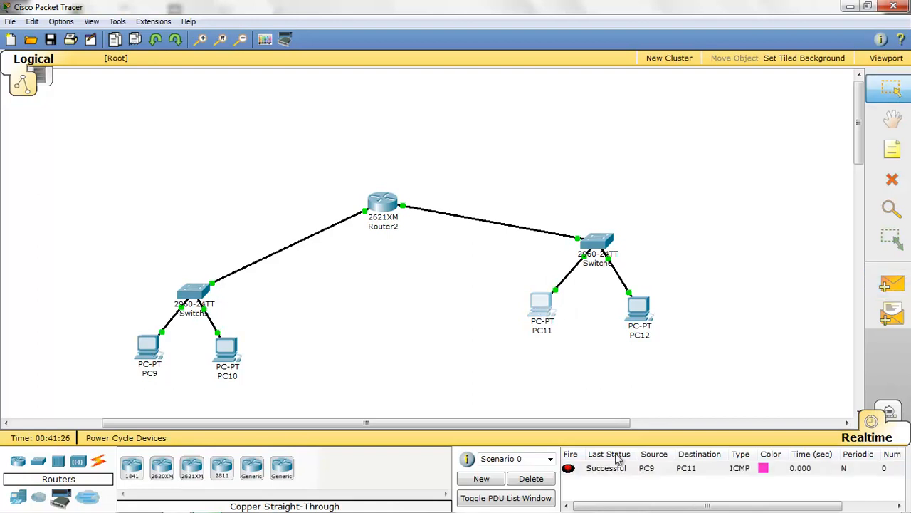
Send a simple PDU from PC10 to PC12 and another with PC12 as both source and destination.
{"action": "left_click", "coordinate": [893, 283]}
{"action": "left_click", "coordinate": [240, 347]}
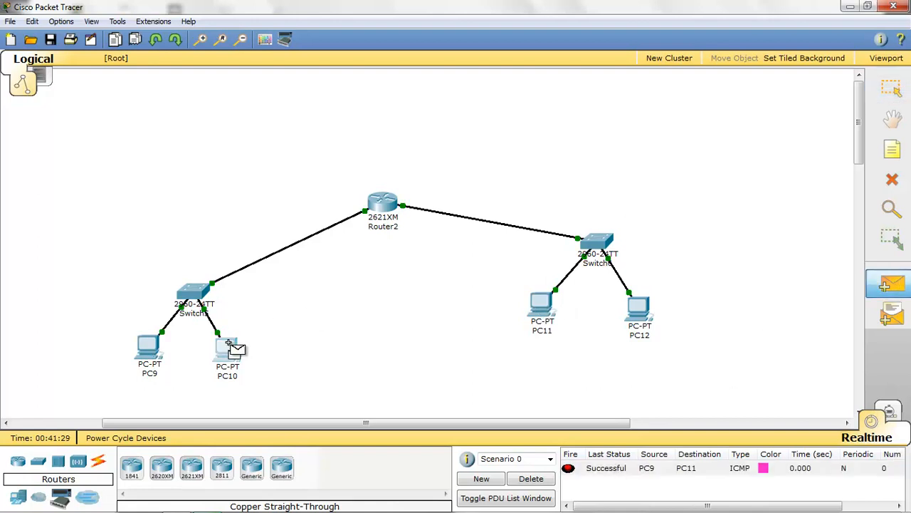
{"action": "left_click", "coordinate": [626, 308]}
{"action": "left_click", "coordinate": [906, 285]}
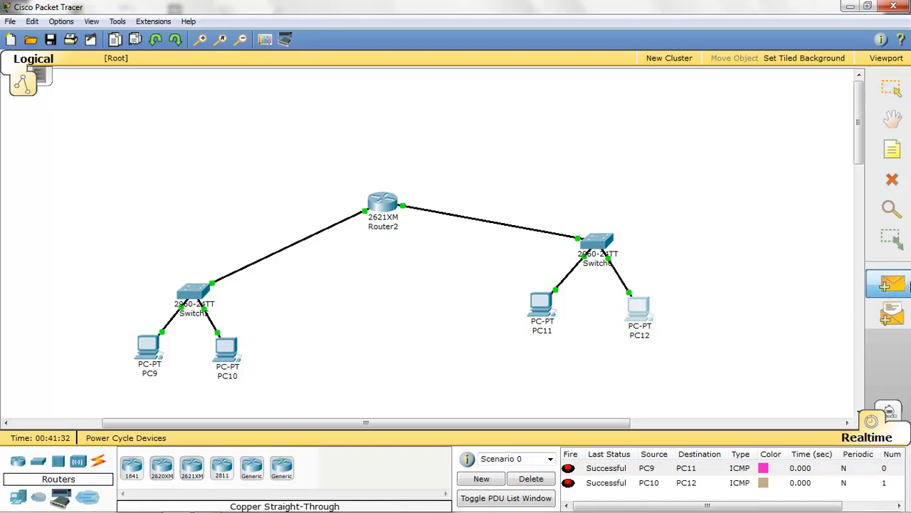
{"action": "left_click", "coordinate": [635, 306]}
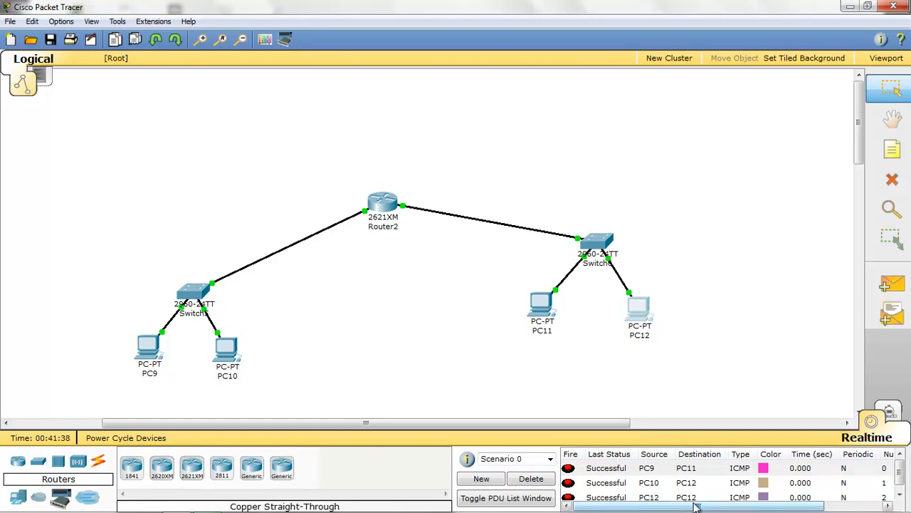
Delete all test PDUs from Scenario 0.
{"action": "left_click", "coordinate": [525, 481]}
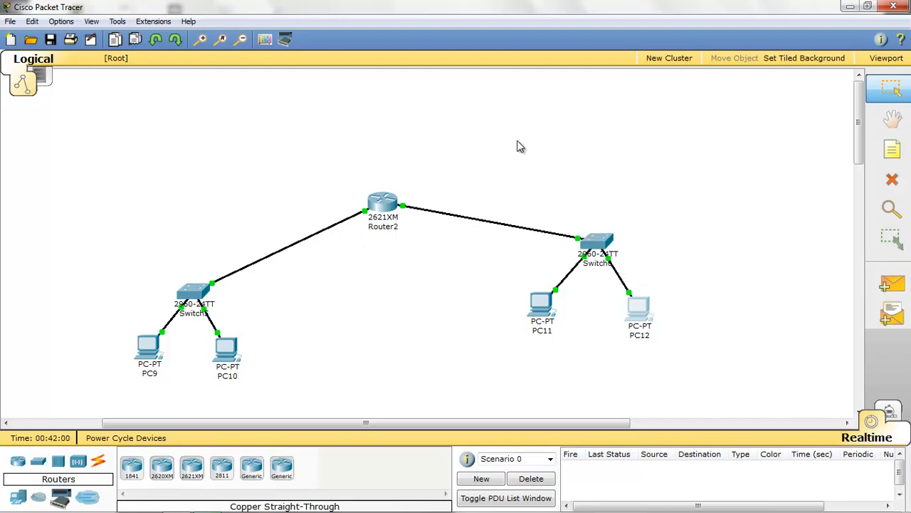
{"action": "mouse_move", "coordinate": [388, 206]}
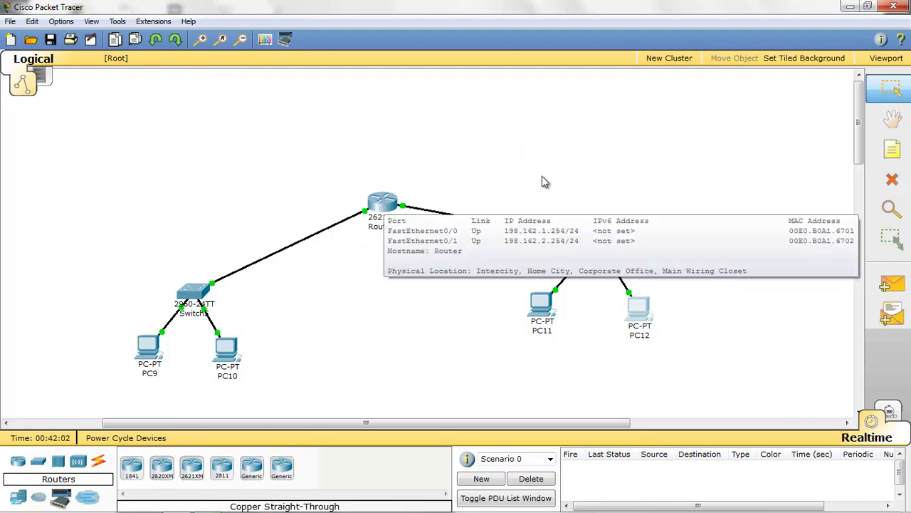